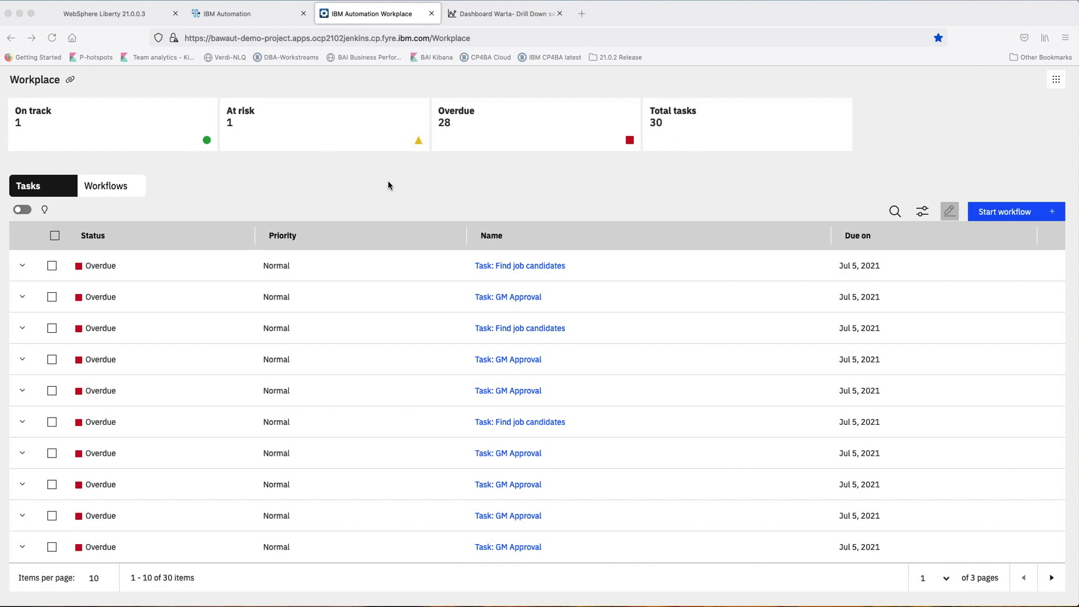
Step: Review the workflows and tasks lists, and turn on AI-based prioritization for the task list
click(104, 186)
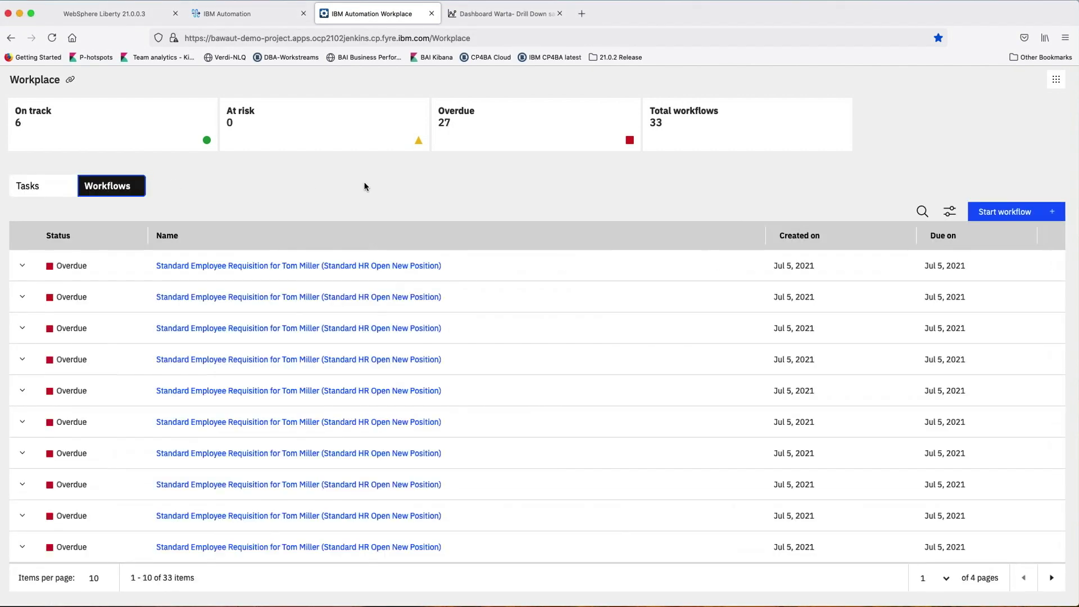
click(45, 189)
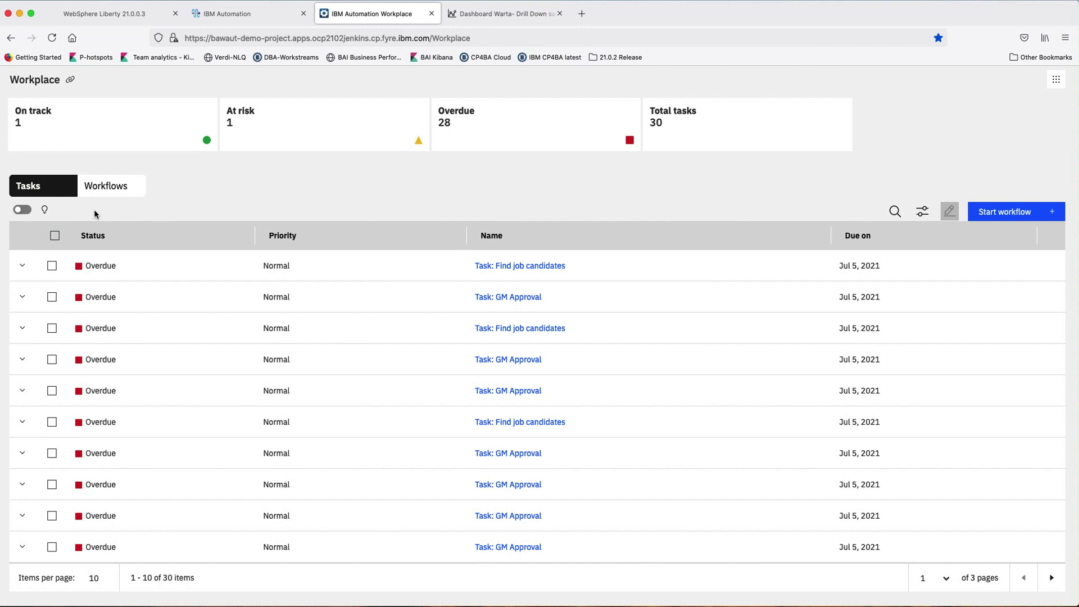
click(44, 214)
mouse_move(48, 212)
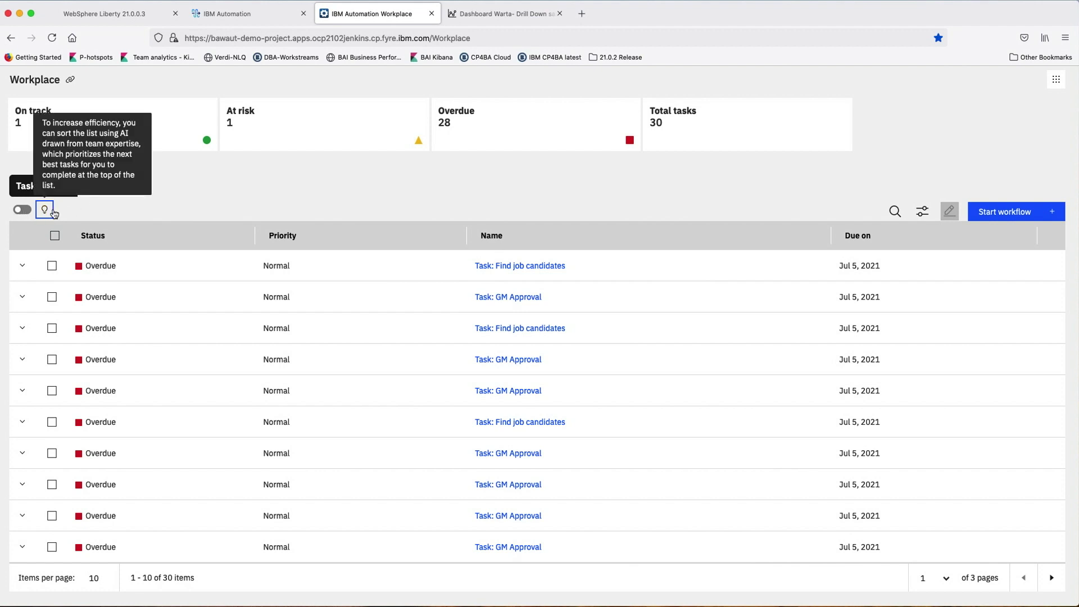
click(22, 214)
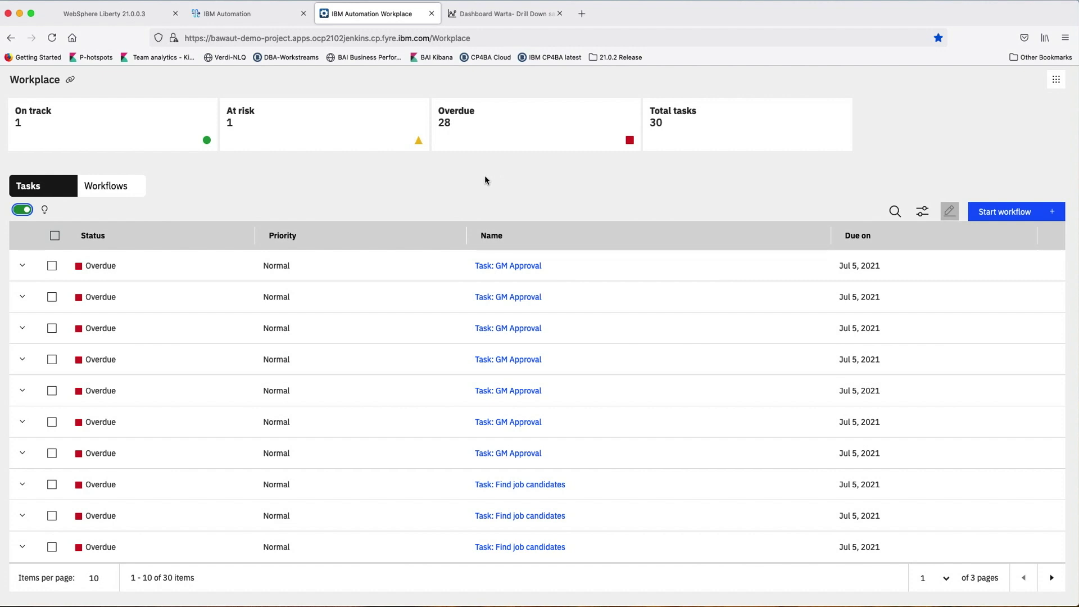
click(27, 212)
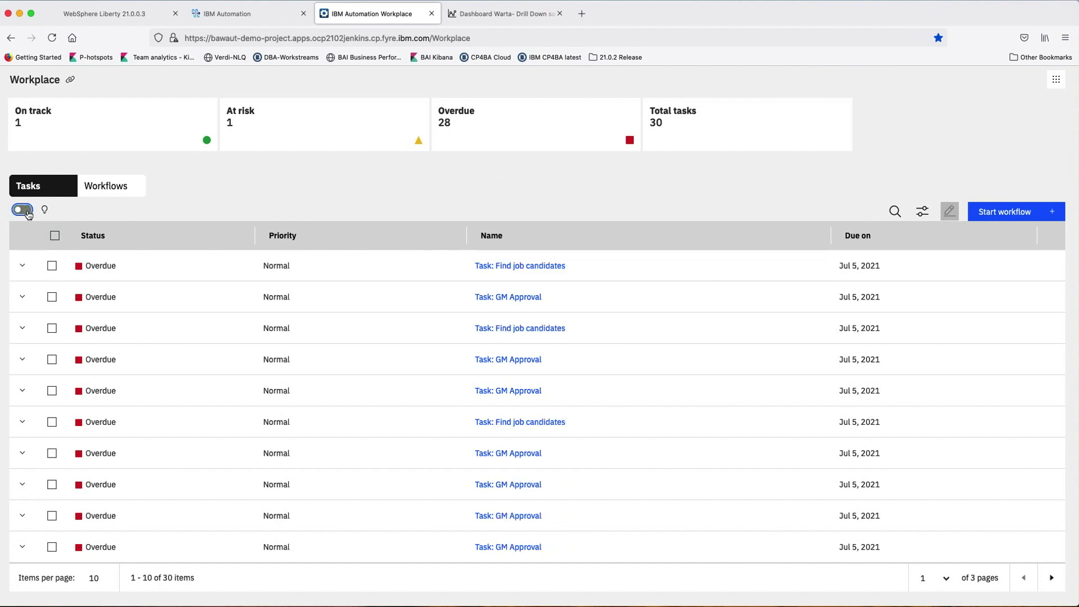
click(27, 211)
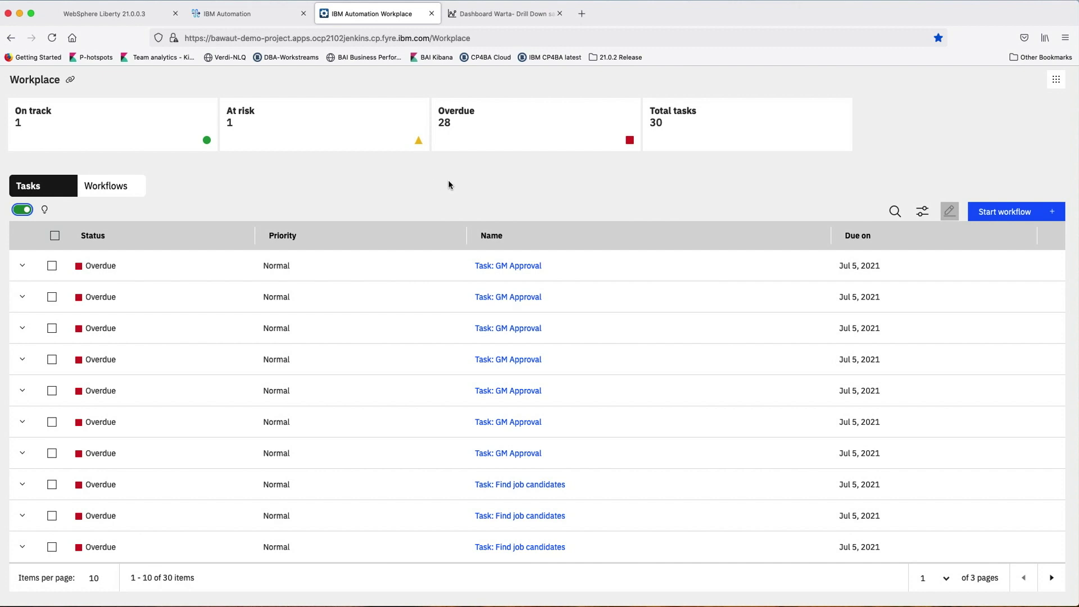
Step: Open the HR Dashboard and examine its hiring charts in the full New Hire Dashboard in Business Automation Insights
click(1056, 79)
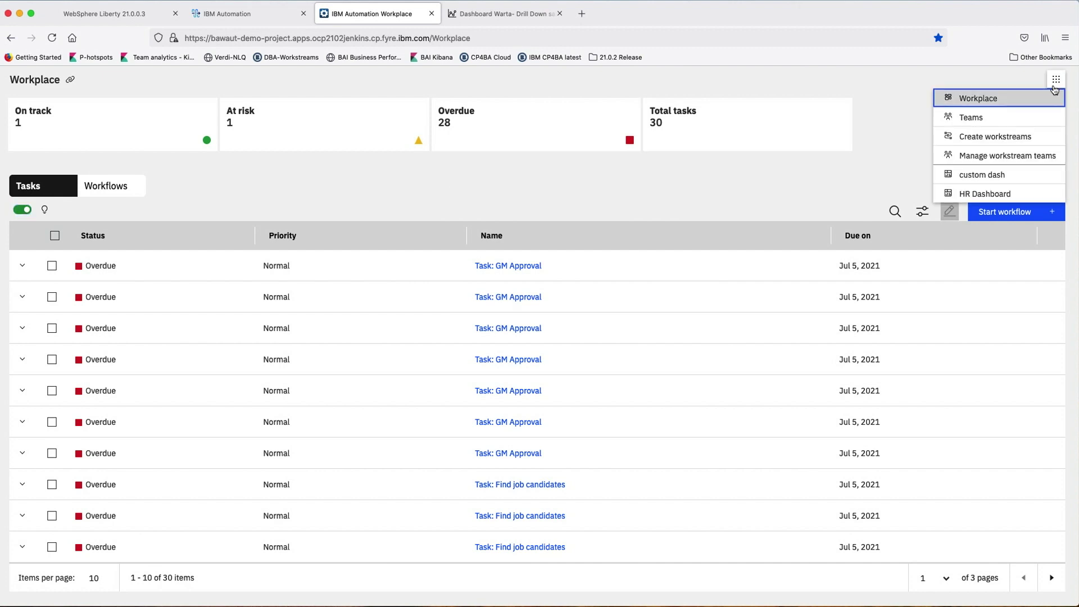
click(985, 194)
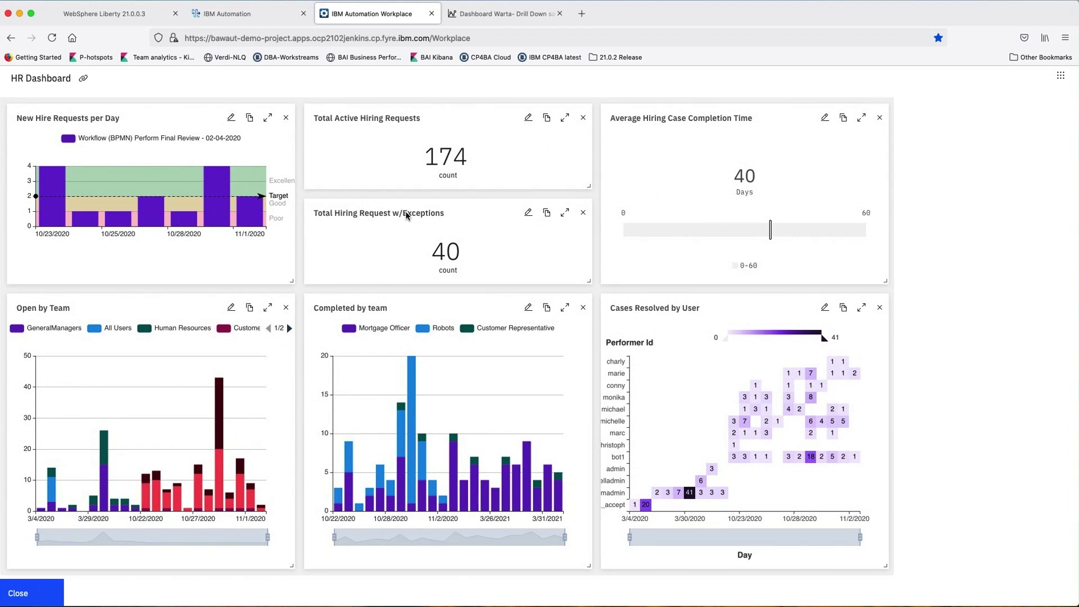
click(364, 243)
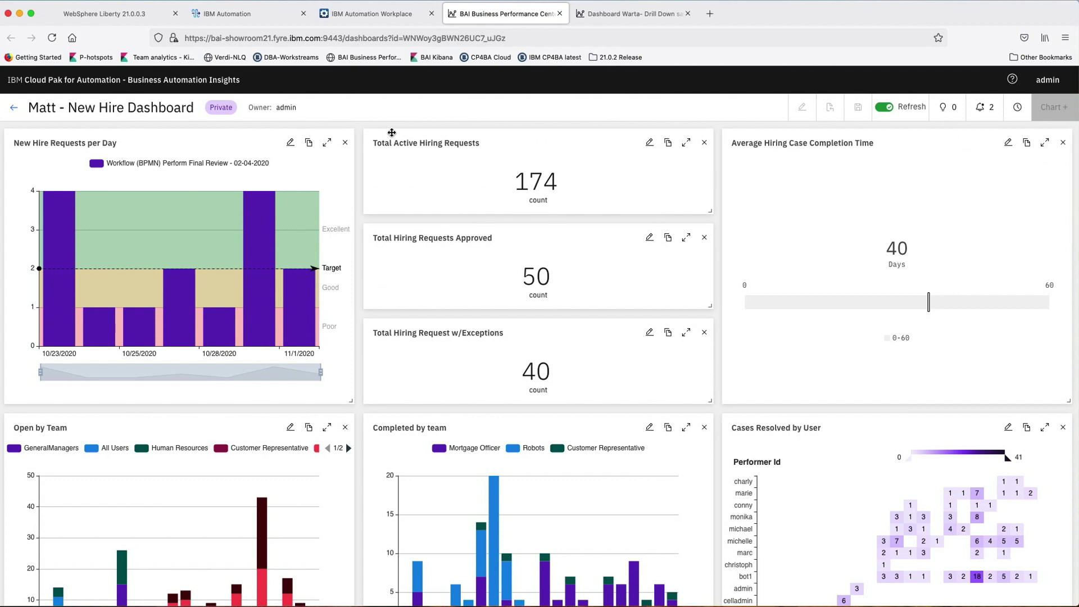
scroll(495, 404, down, 5)
scroll(497, 407, up, 5)
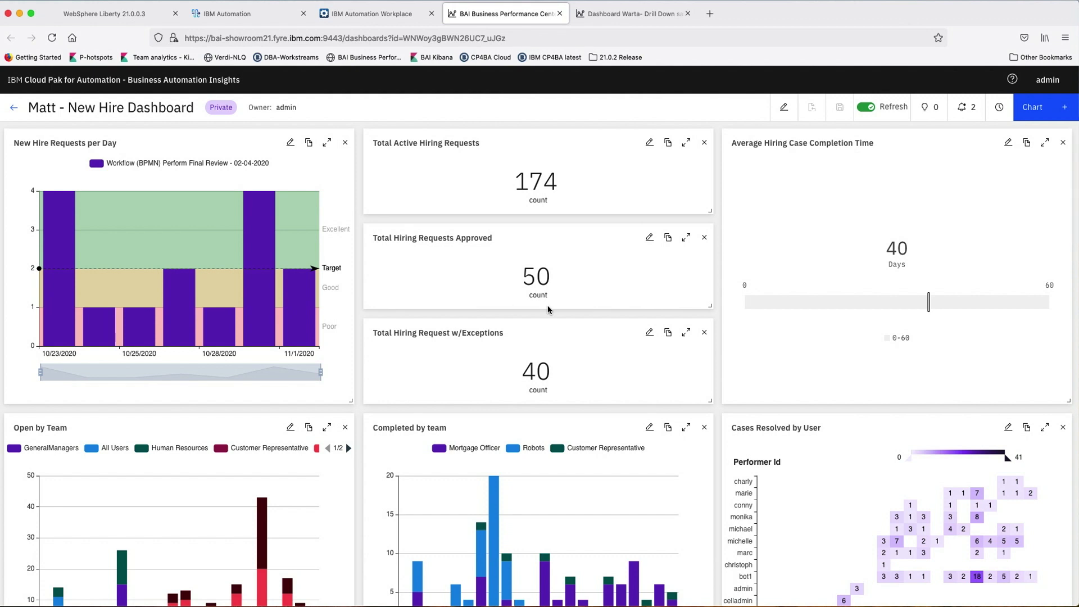
scroll(562, 253, down, 1)
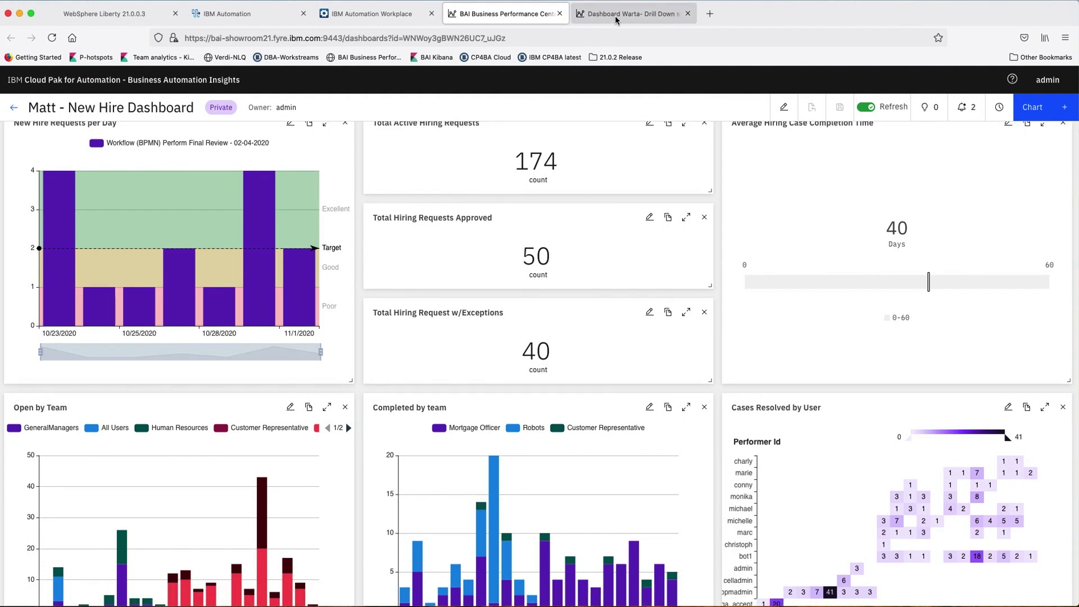
Step: Open the Hiring Requests chart of the Warta- Drill Down sample dashboard for editing and examine its monitoring source, aggregation and group-by fields
click(615, 17)
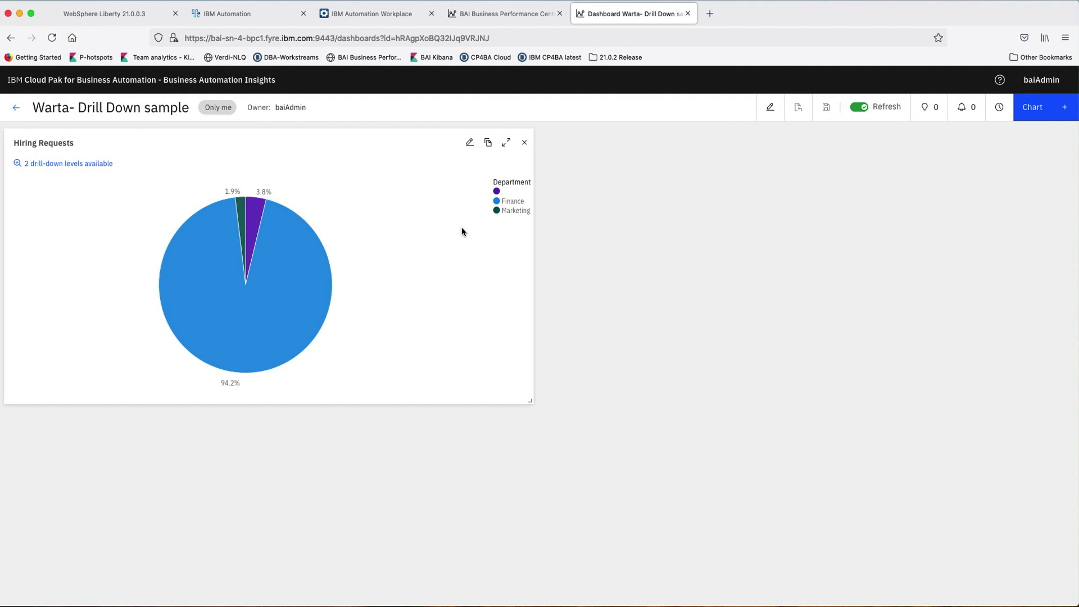
click(470, 147)
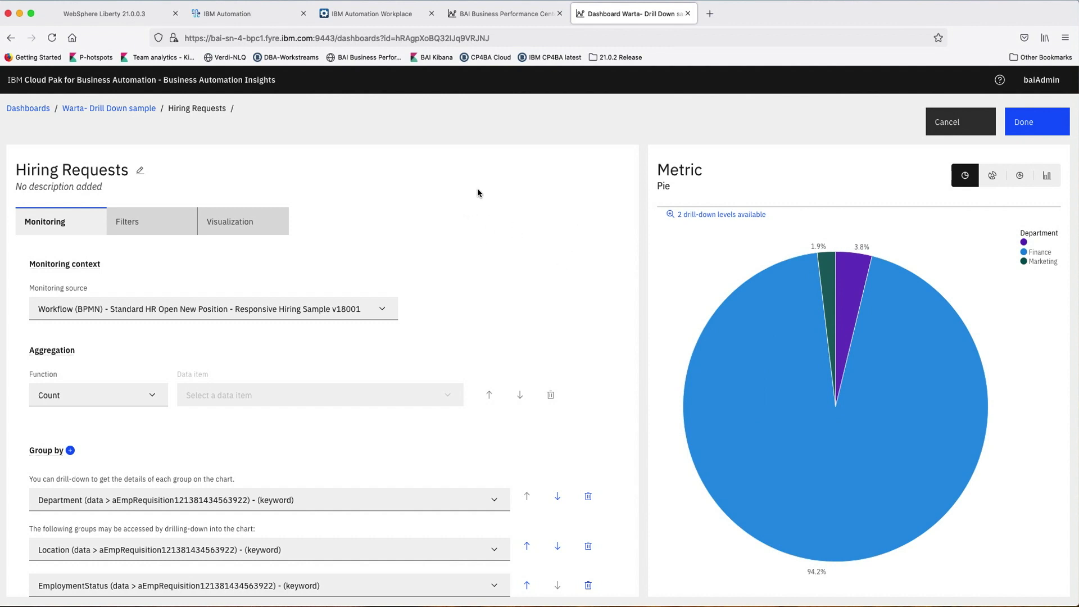
scroll(512, 242, down, 3)
scroll(511, 241, up, 3)
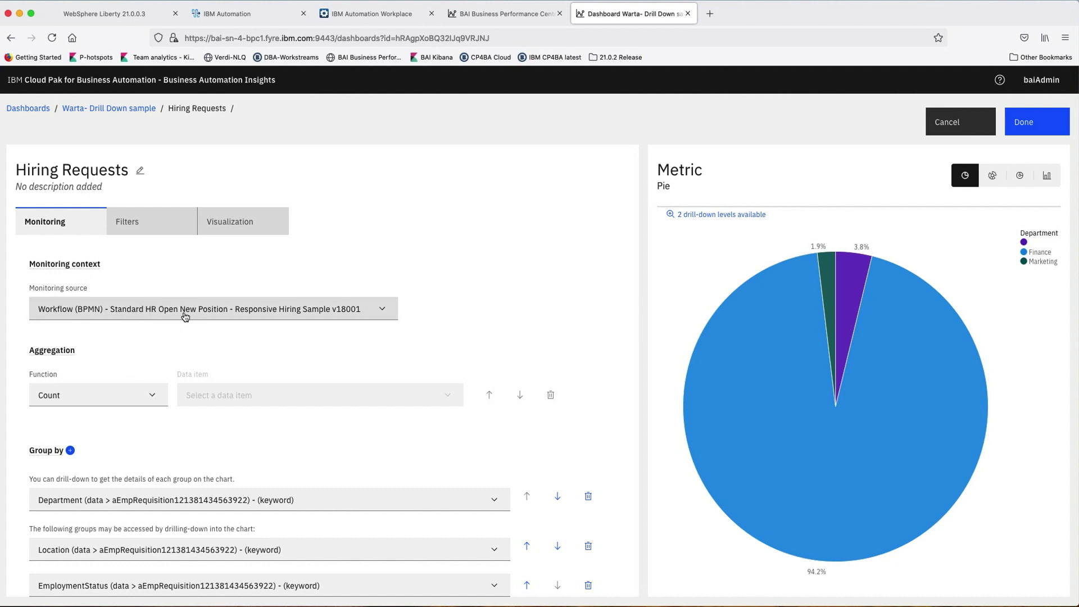
scroll(465, 332, down, 2)
scroll(464, 332, down, 2)
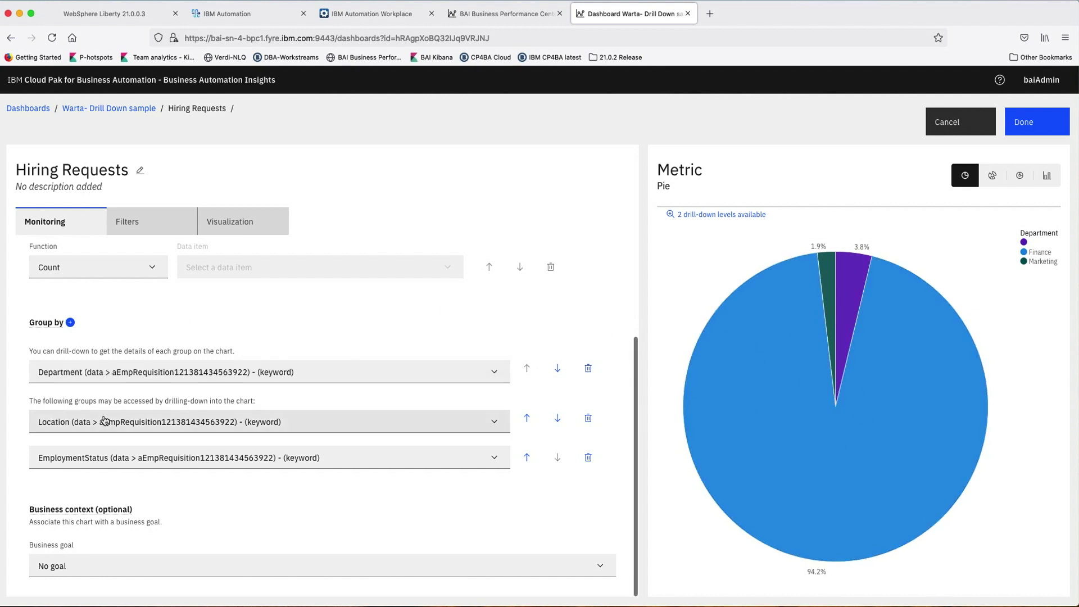
scroll(73, 432, up, 1)
scroll(73, 431, down, 1)
scroll(134, 320, up, 3)
scroll(134, 320, up, 2)
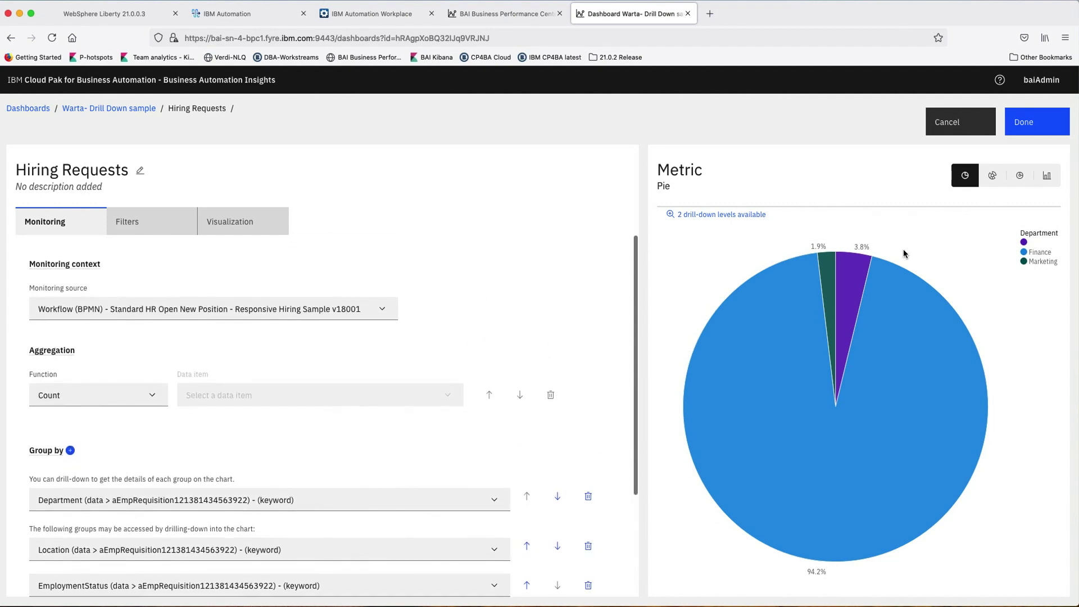
Step: Preview the Hiring Requests chart in the other types, including hierarchical pie and donut, restore the pie and finish editing
click(992, 176)
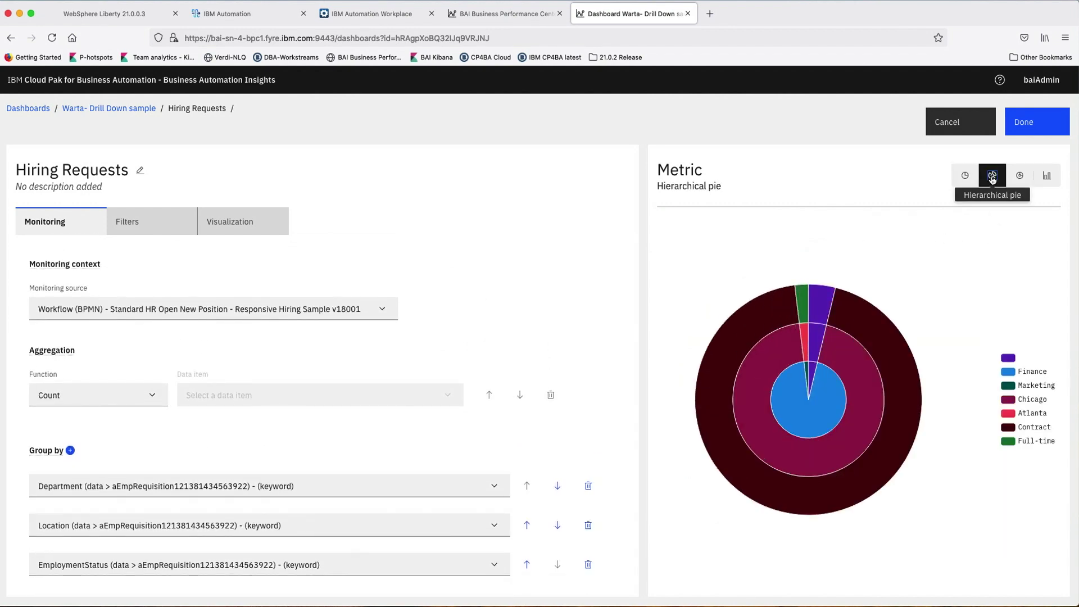
click(1019, 176)
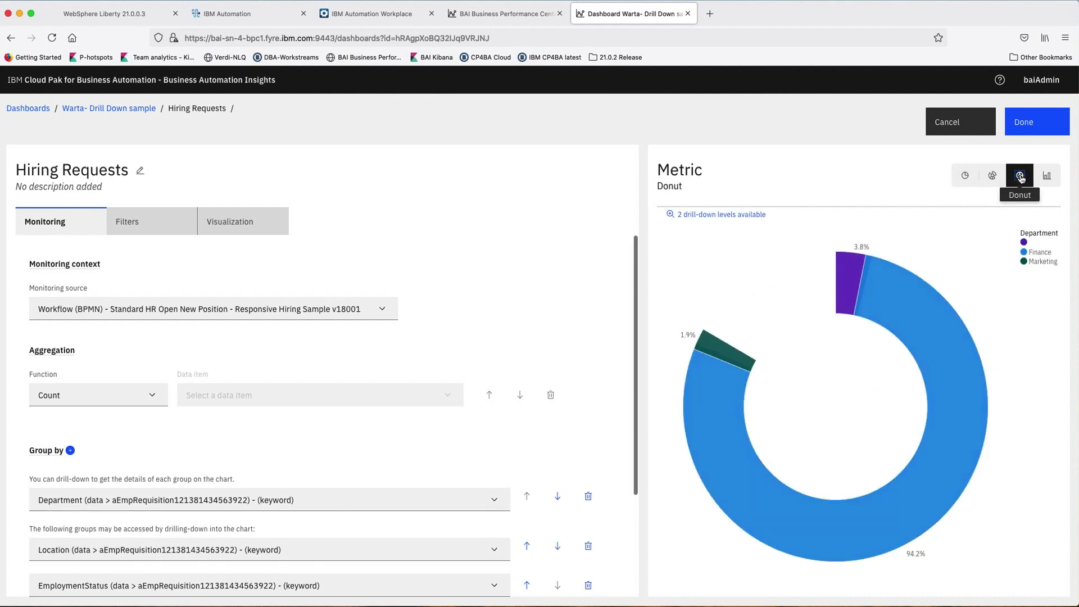
click(1047, 178)
click(966, 176)
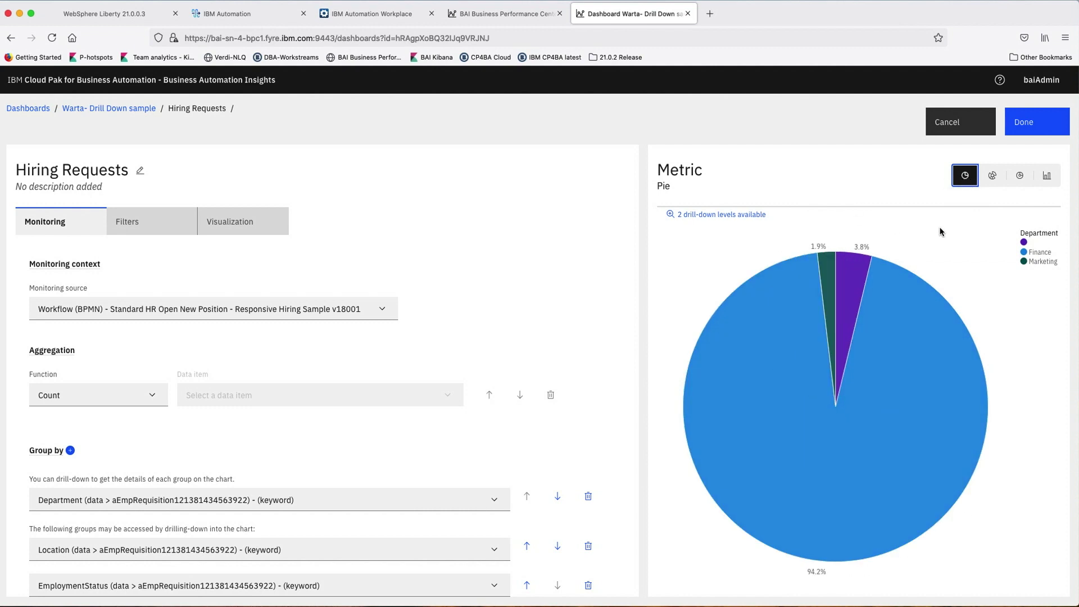
click(1039, 130)
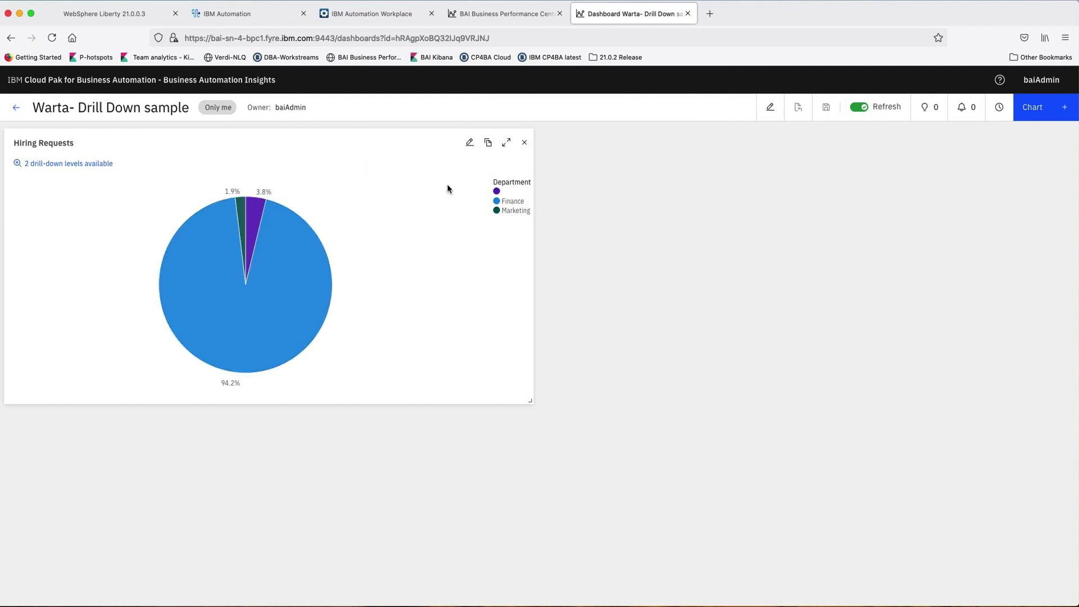
Step: Drill down in the Hiring Requests pie chart through the Finance department to the Chicago location's employment status
mouse_move(267, 228)
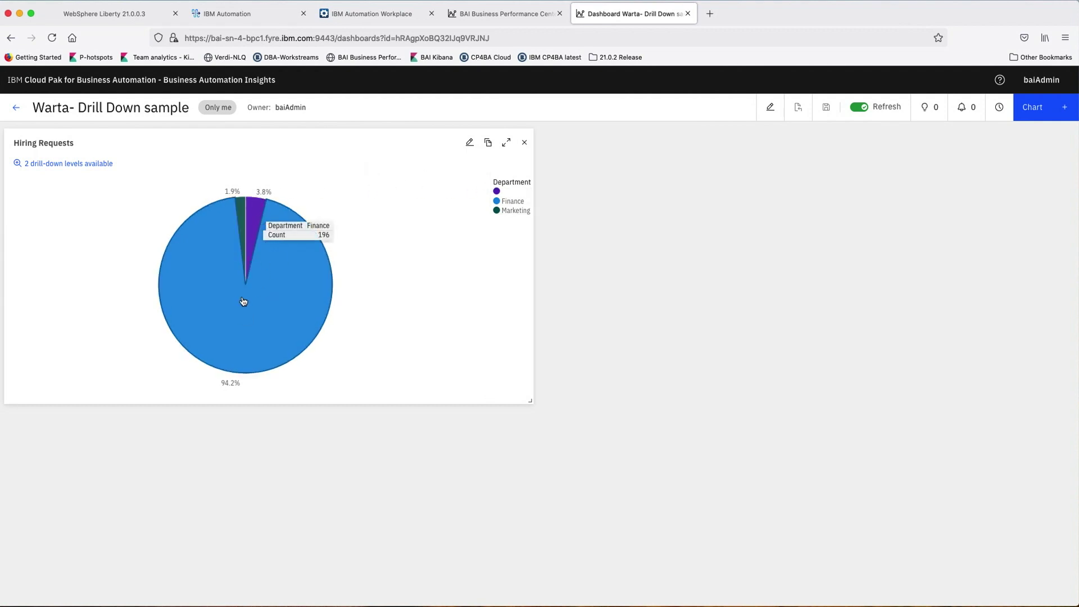
click(287, 258)
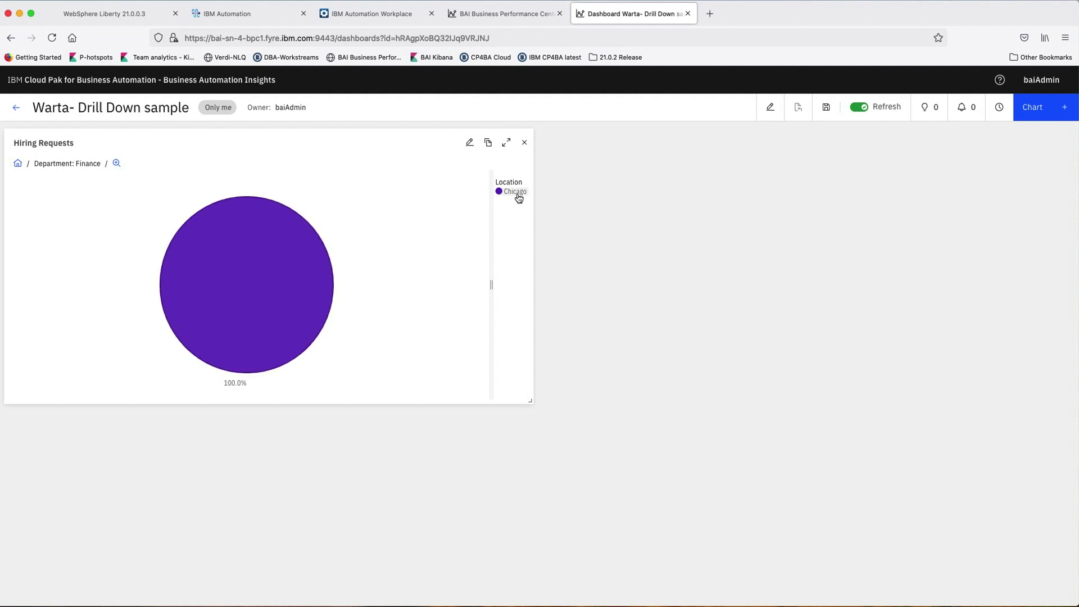
mouse_move(321, 249)
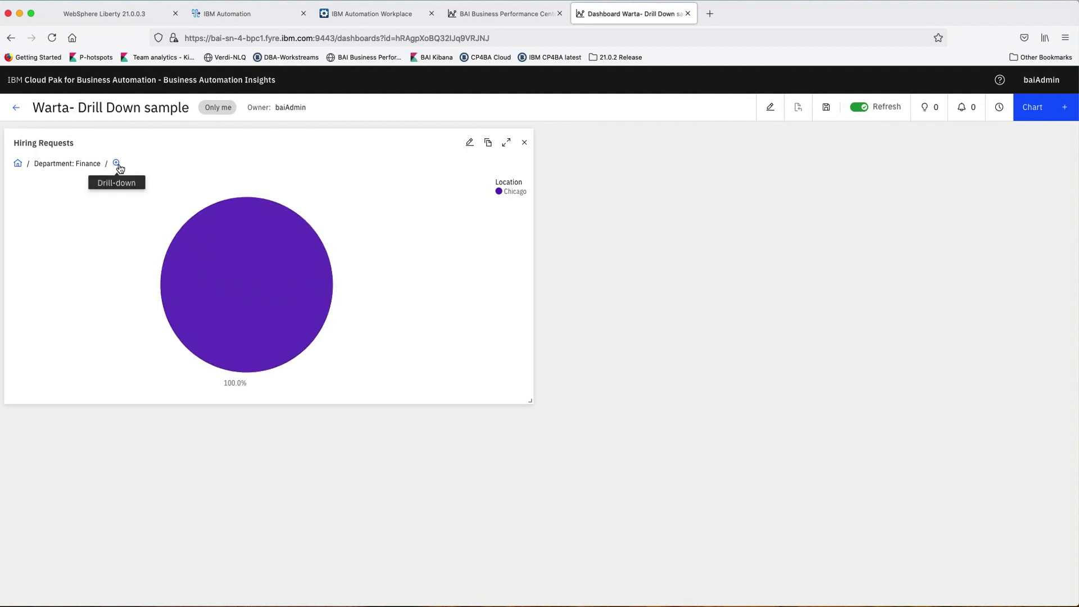
click(230, 262)
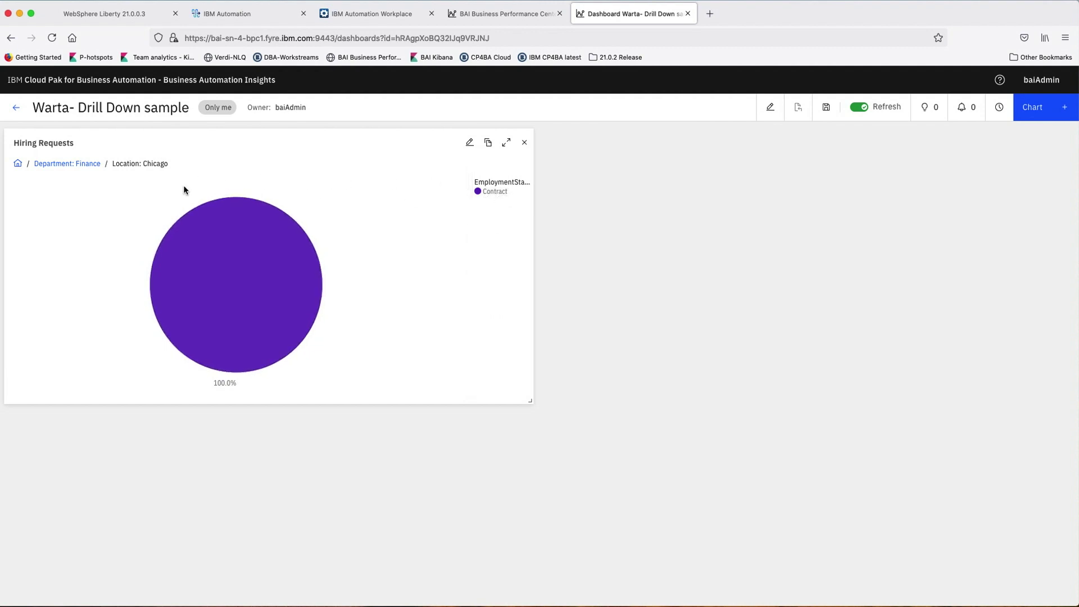
Step: Go back to the Finance level, drill down by choosing Chicago as the Location value, and return to the top level
click(77, 164)
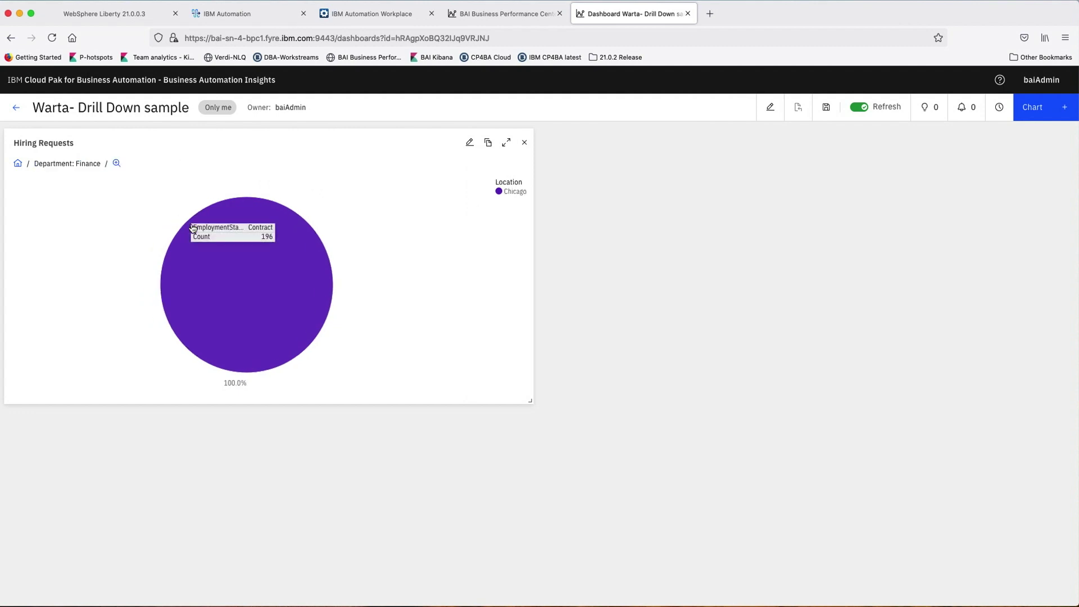
click(117, 163)
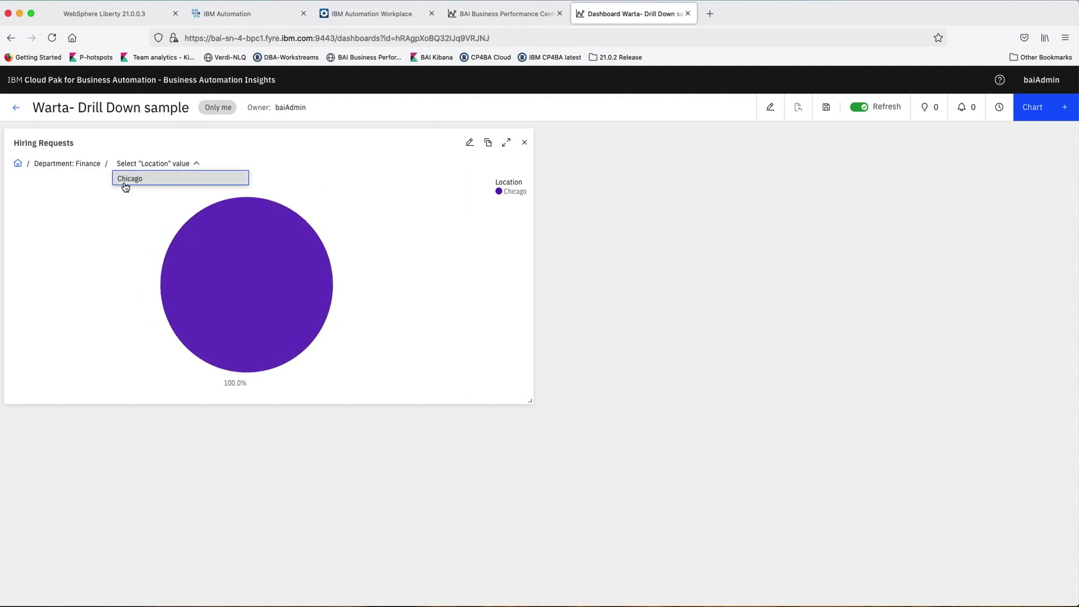
click(124, 180)
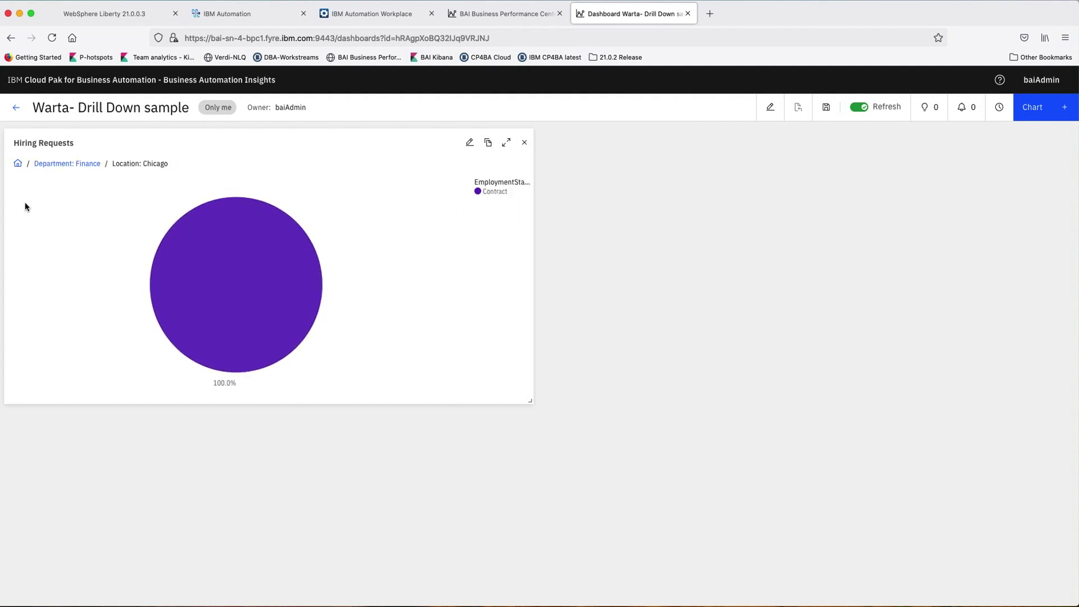
click(17, 164)
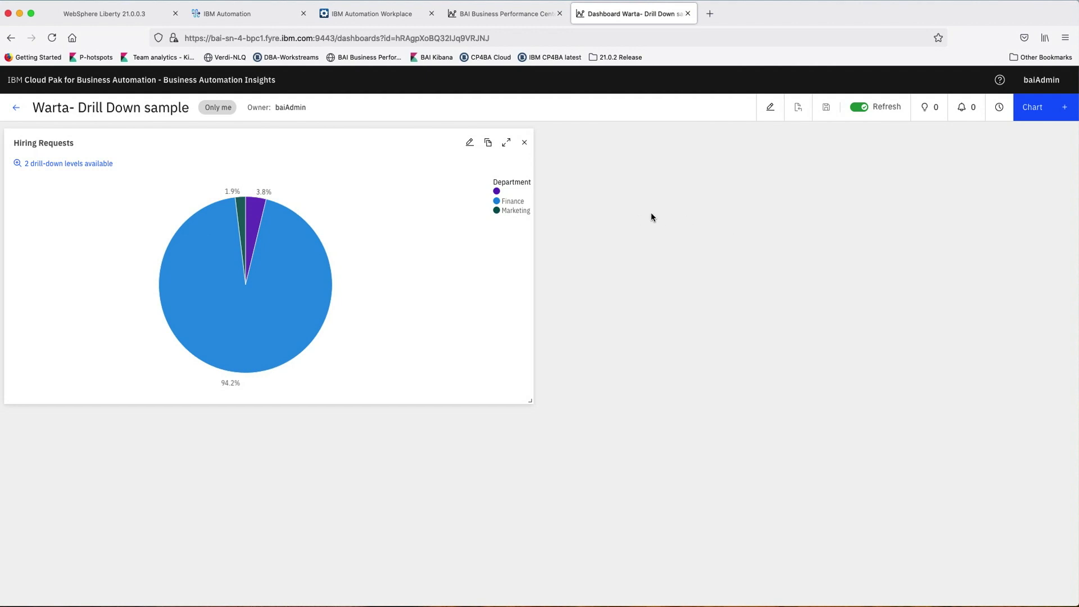
Step: Switch back to IBM Automation Workplace, leave the HR Dashboard for the Workplace page and show its workflows list
click(505, 17)
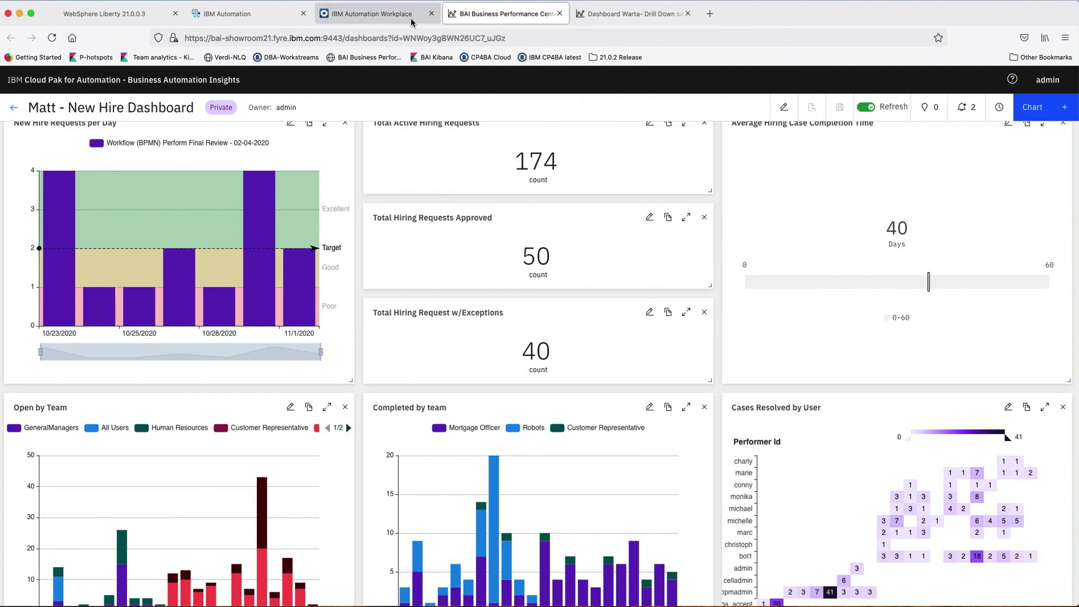
click(383, 20)
click(1060, 76)
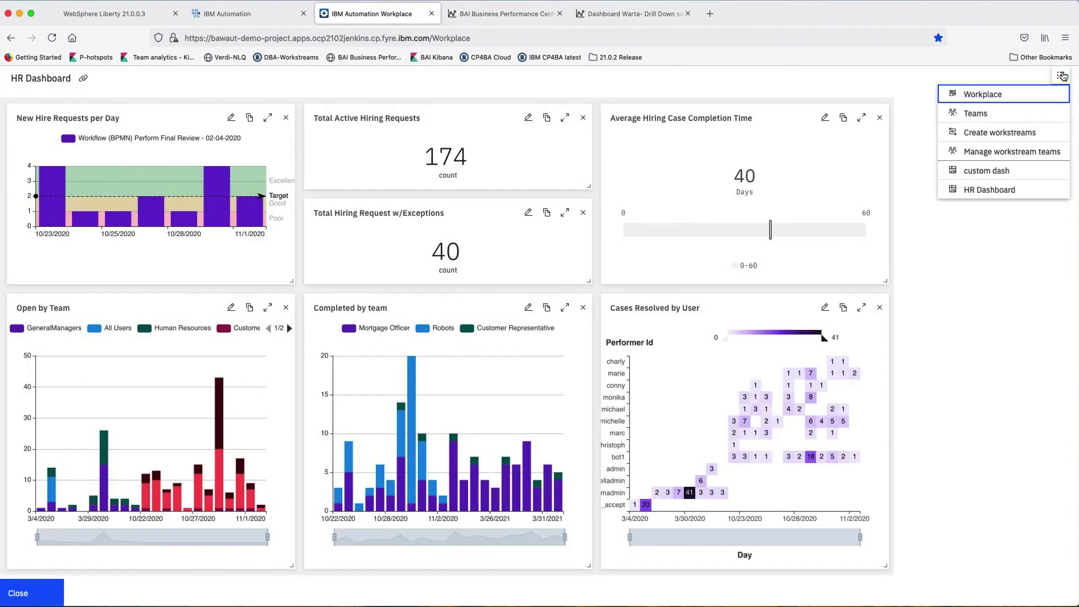
click(971, 99)
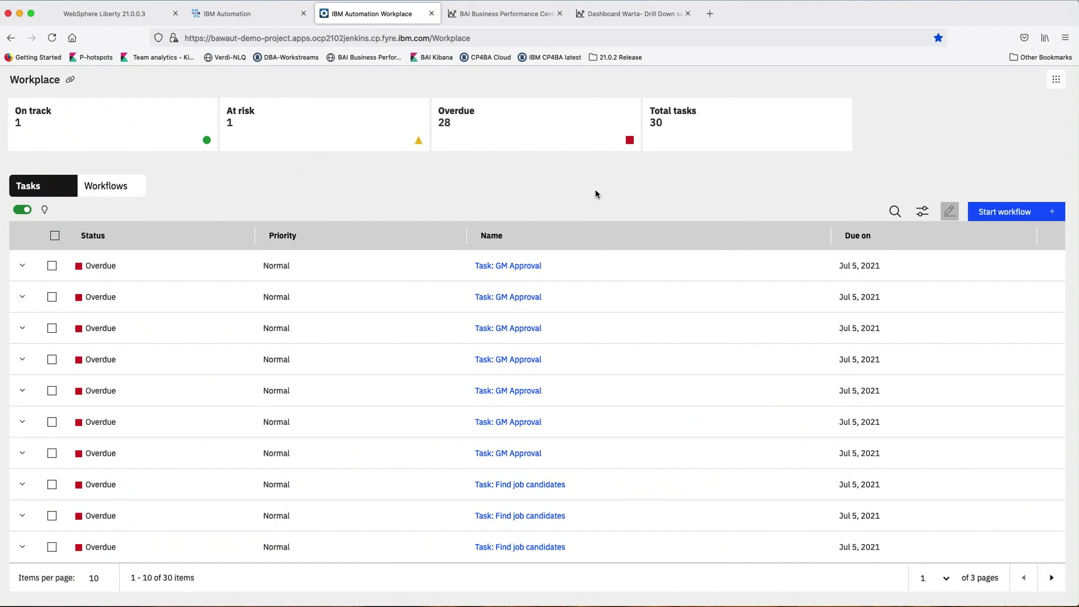
click(90, 188)
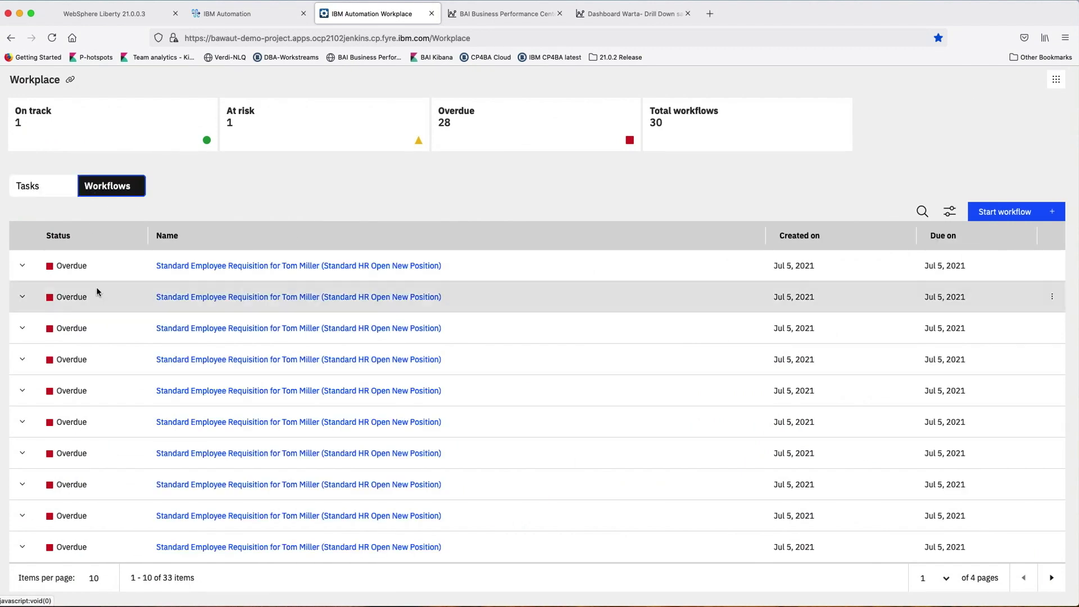
Step: Open the Teams page to examine each team's task status
click(1057, 82)
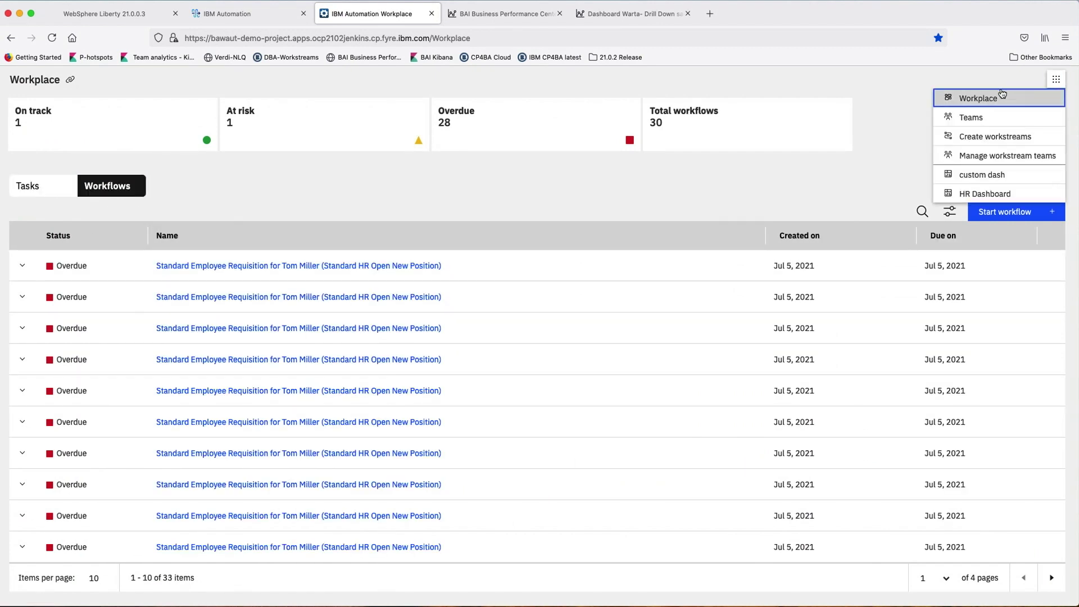
click(976, 119)
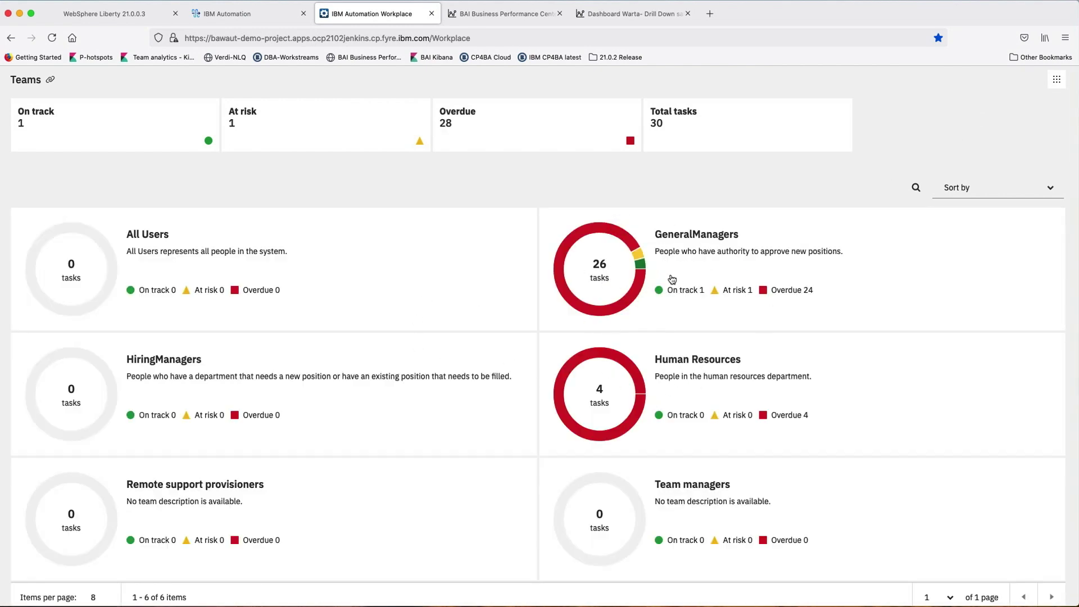
Step: Leave the Teams page and return to the Workplace page
click(1057, 79)
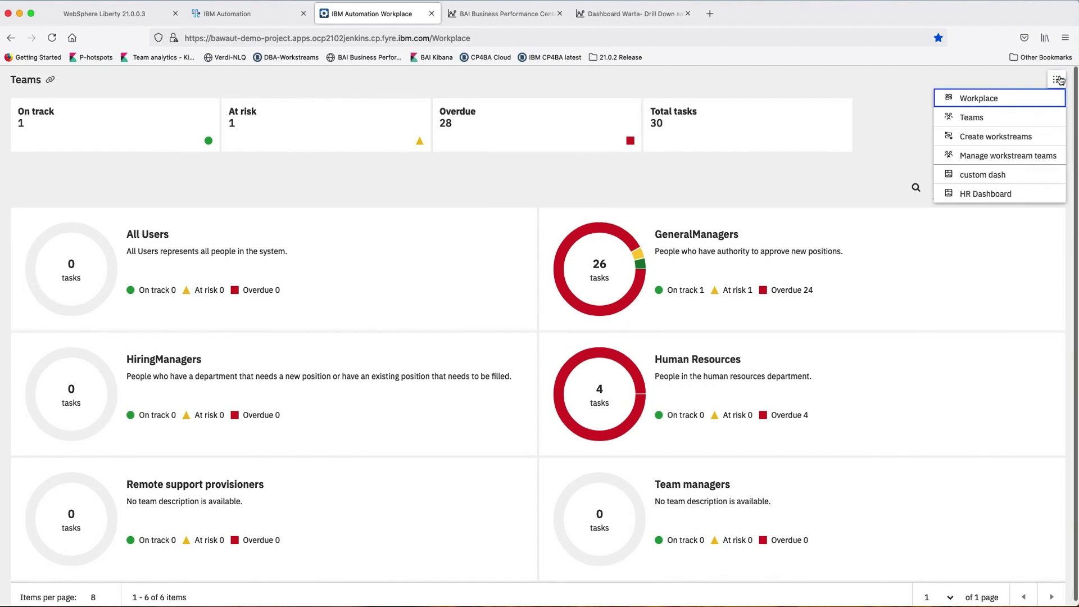
click(995, 97)
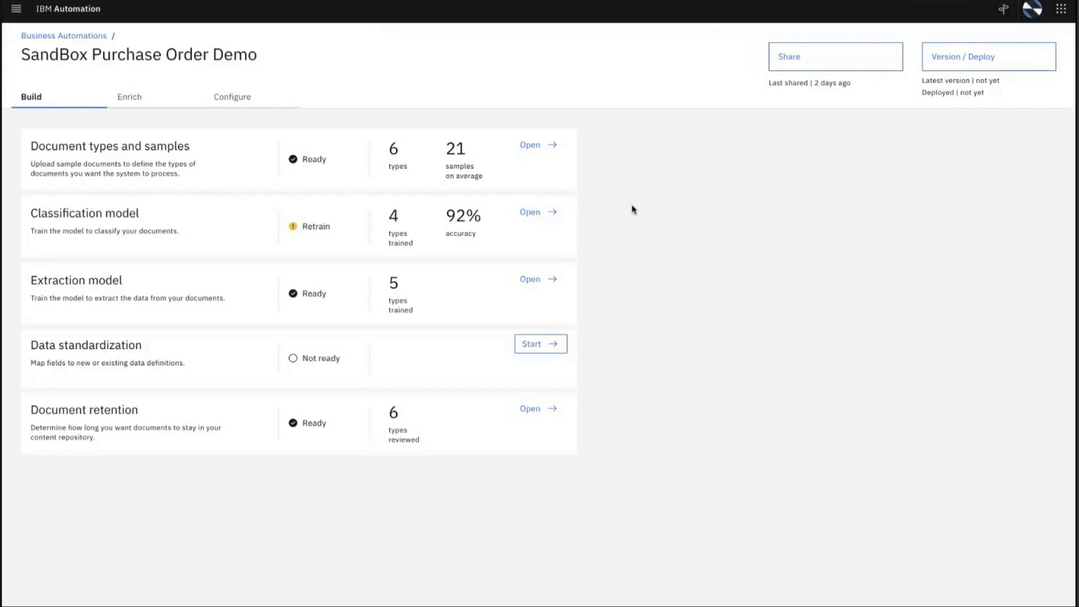
Step: View the project's document types and samples, and check the classification model's Mortgage Agreement and Purchase Order sample documents
click(531, 145)
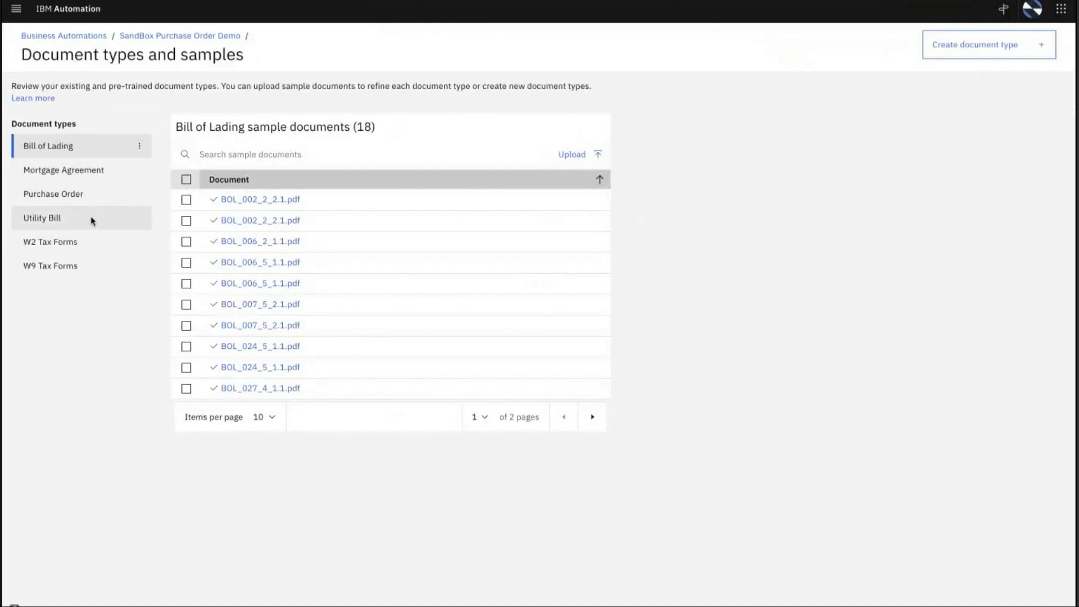
click(187, 36)
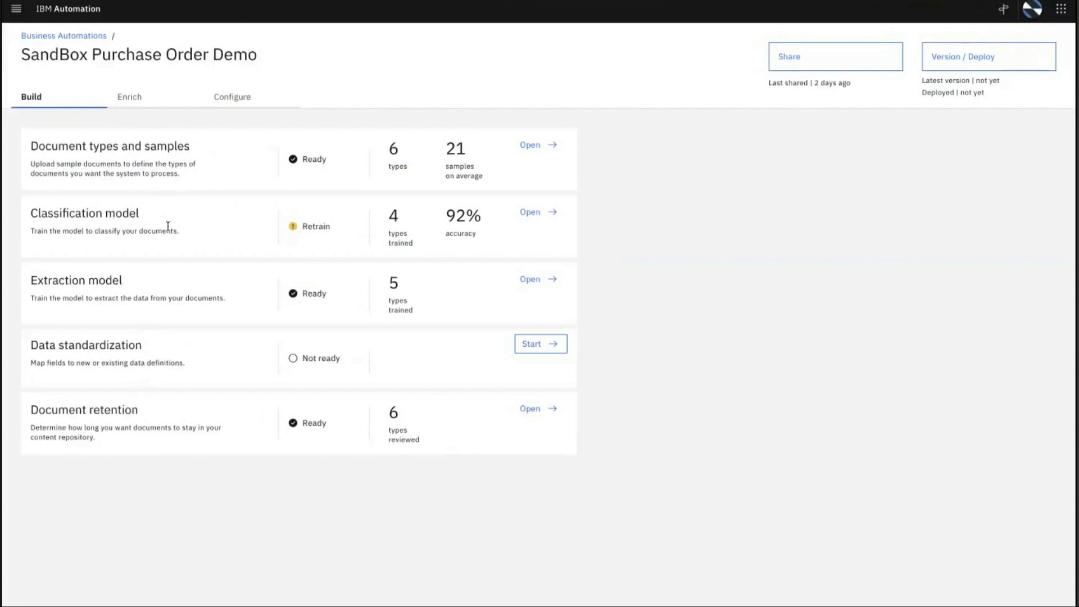
click(542, 218)
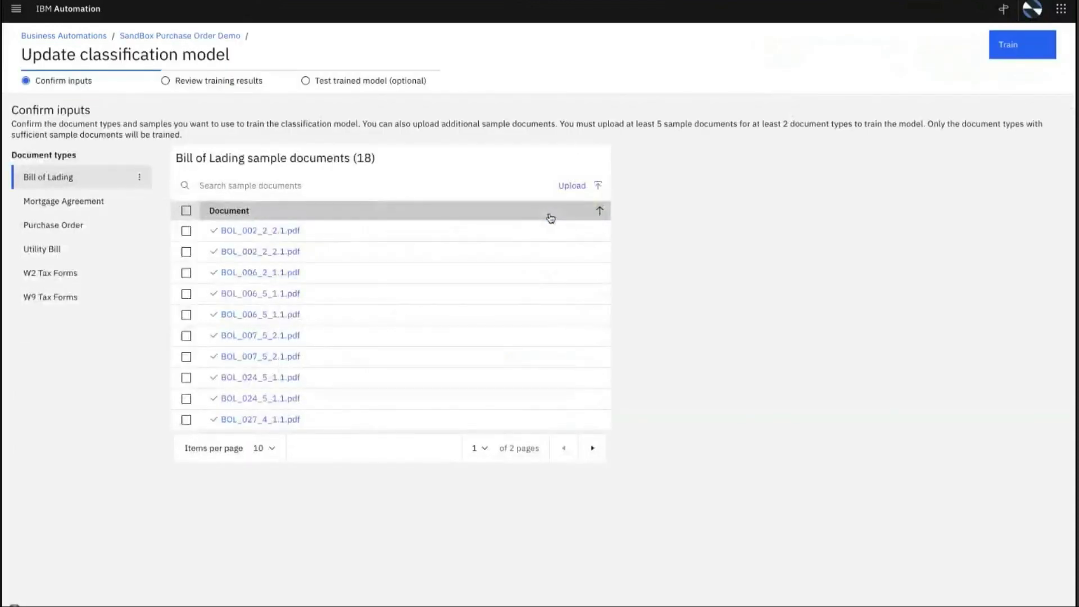
click(96, 207)
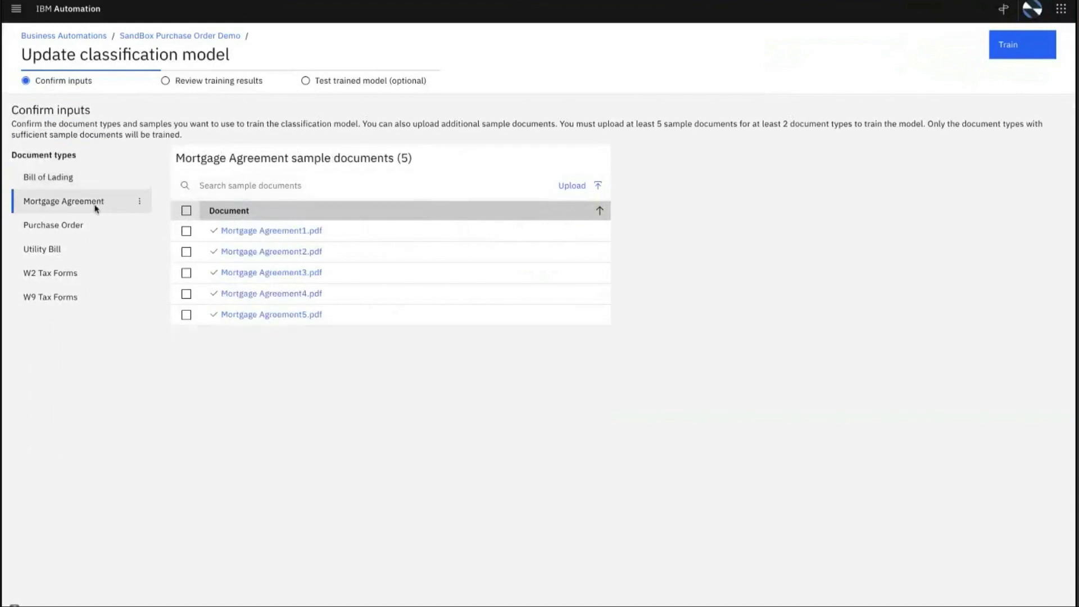
click(62, 227)
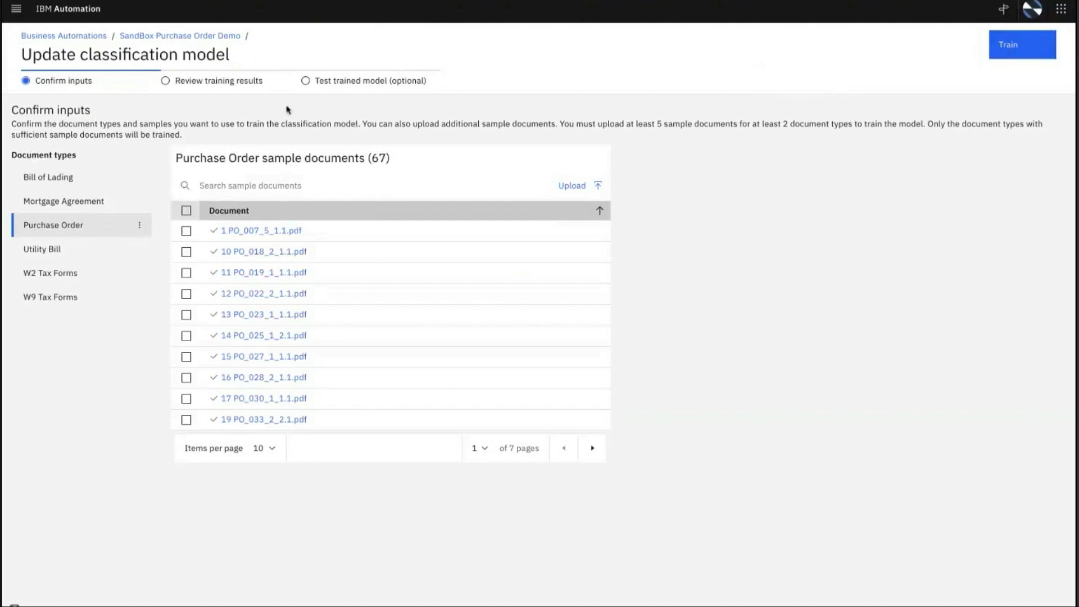
Step: Examine the classification training results in the detailed model comparison through its second page, and return to the project overview
click(231, 83)
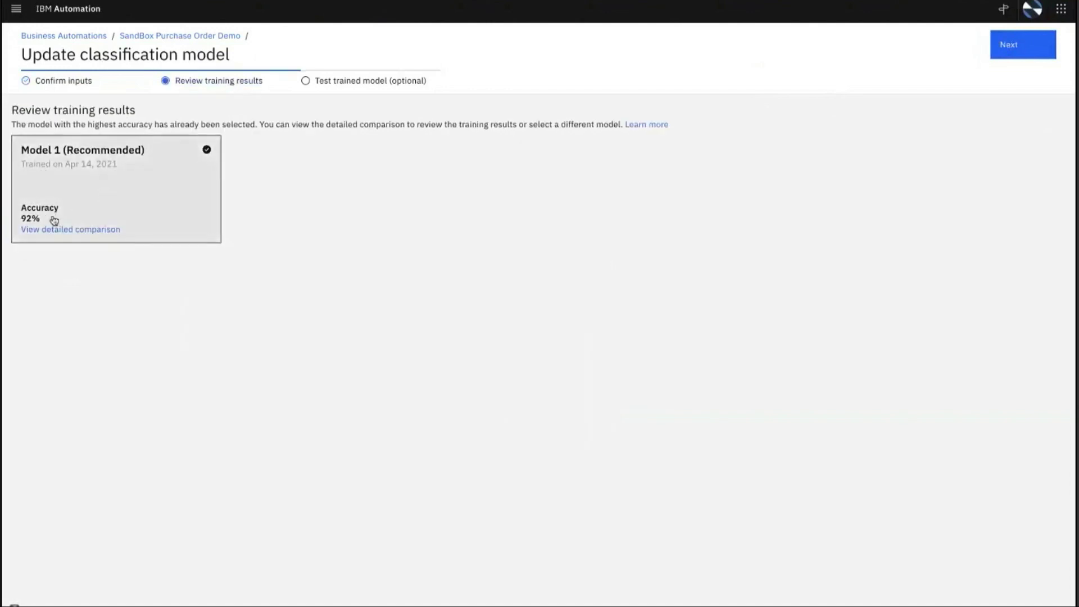
drag(22, 218, 41, 219)
click(89, 231)
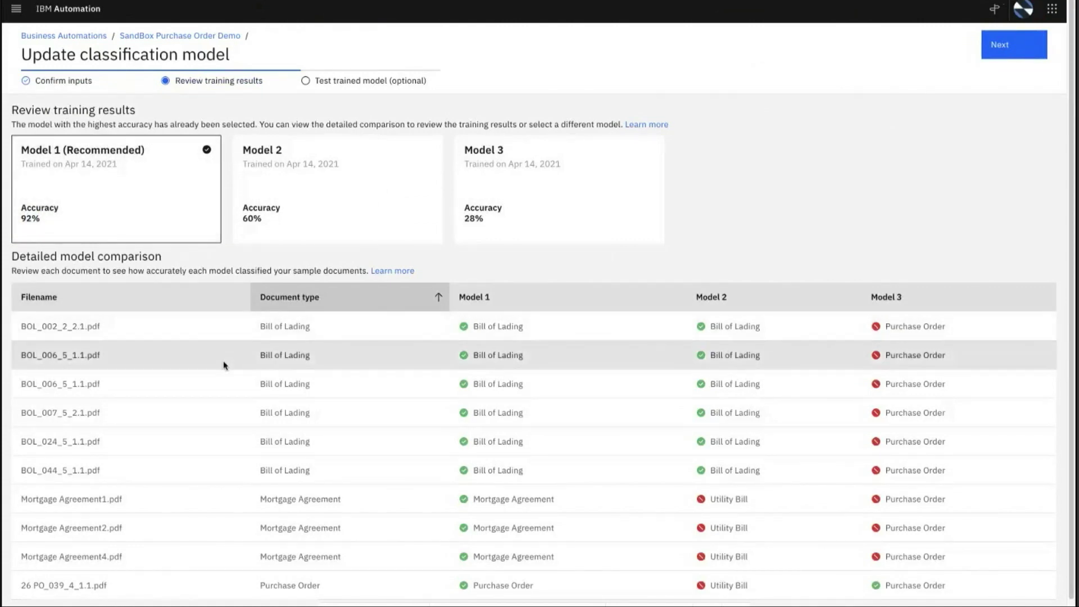
scroll(223, 366, down, 1)
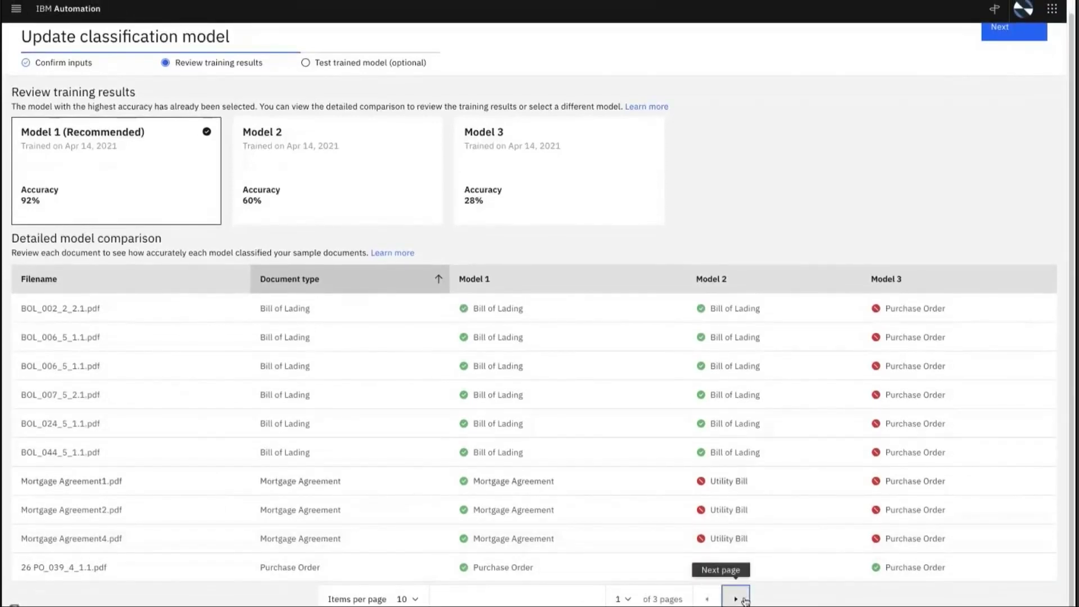
click(737, 599)
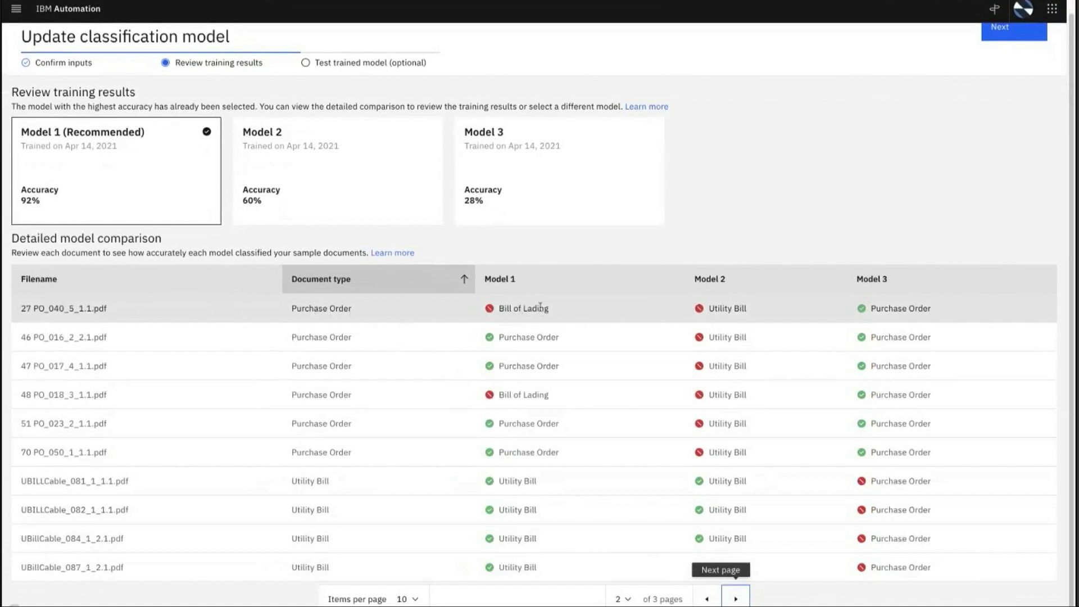
drag(559, 312, 500, 312)
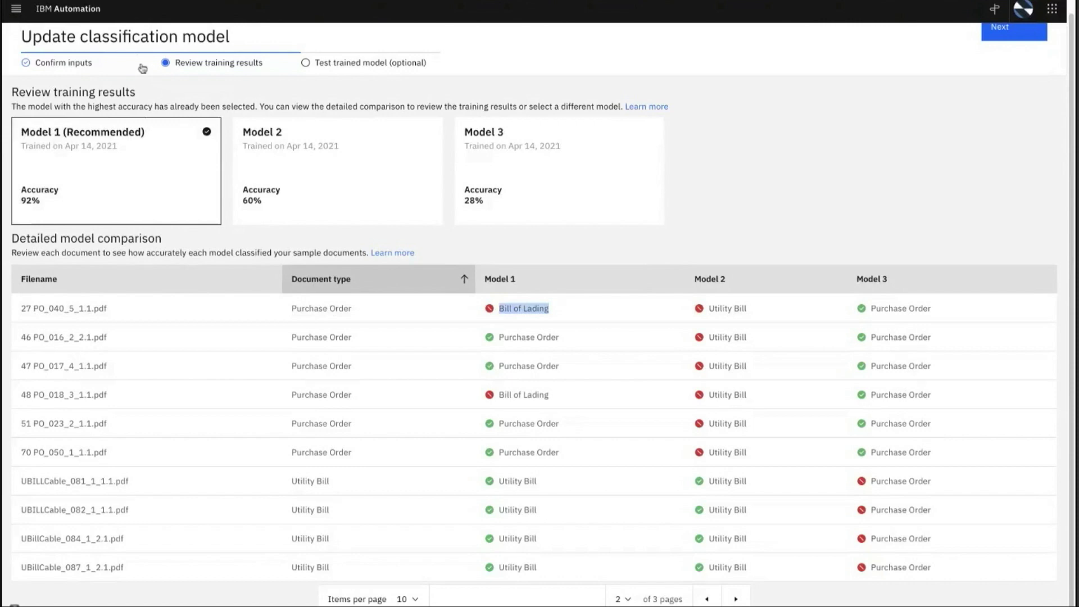
scroll(142, 67, up, 2)
click(160, 44)
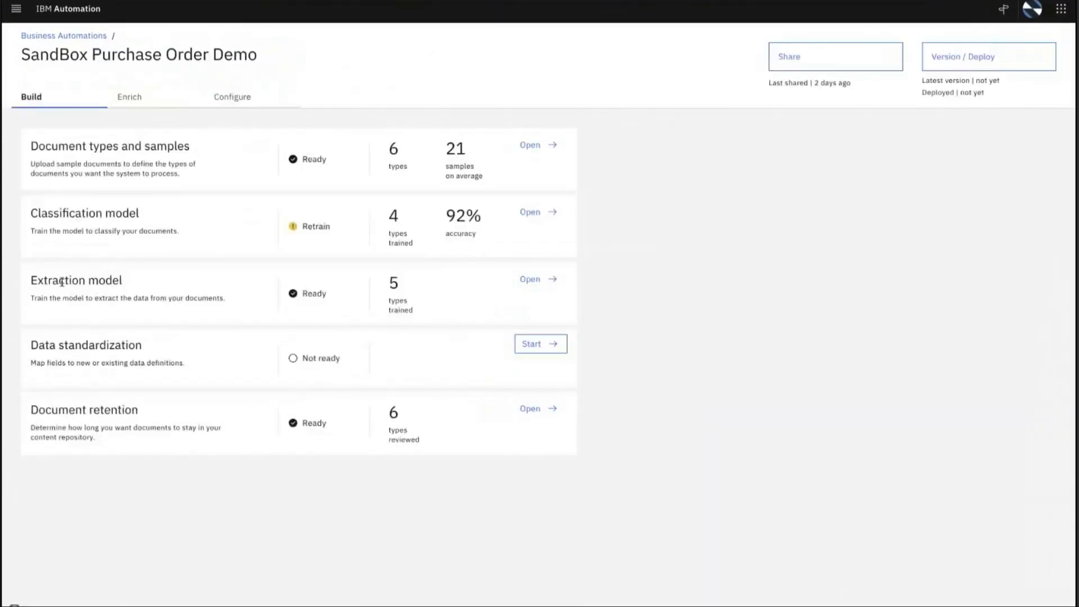
Step: Open the purchase order sample A_PO_2.pdf in the extraction model and remove the Order Number field matched to Farrell Resort
click(538, 284)
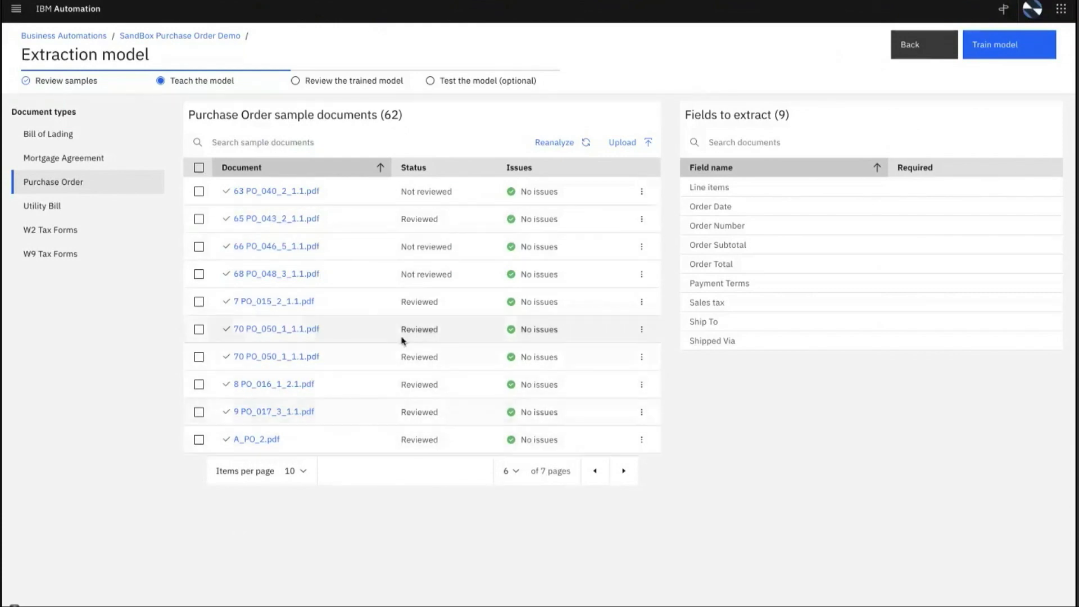
click(254, 443)
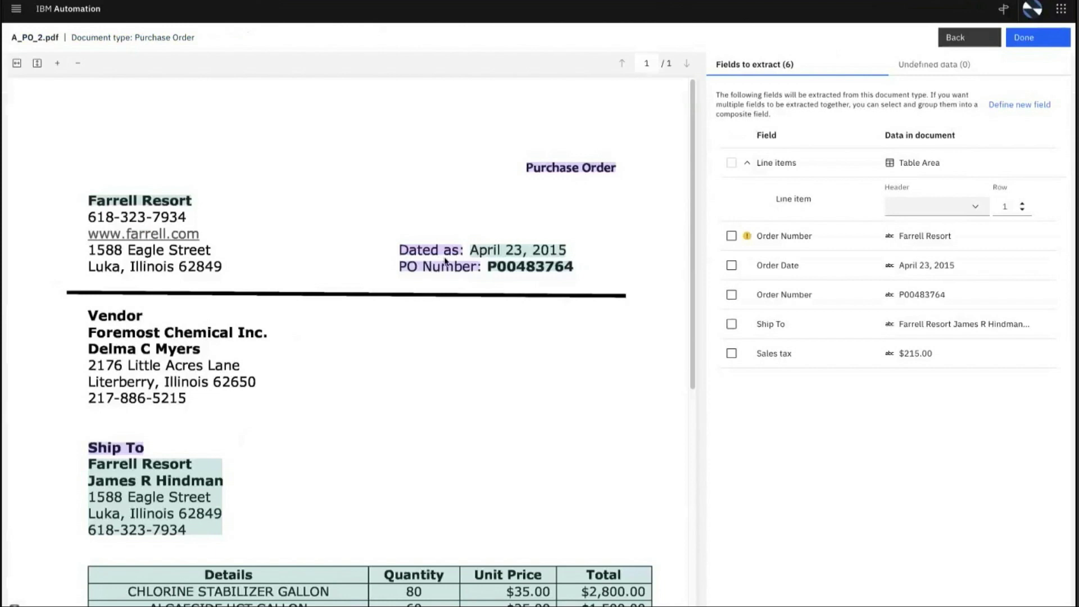
click(594, 168)
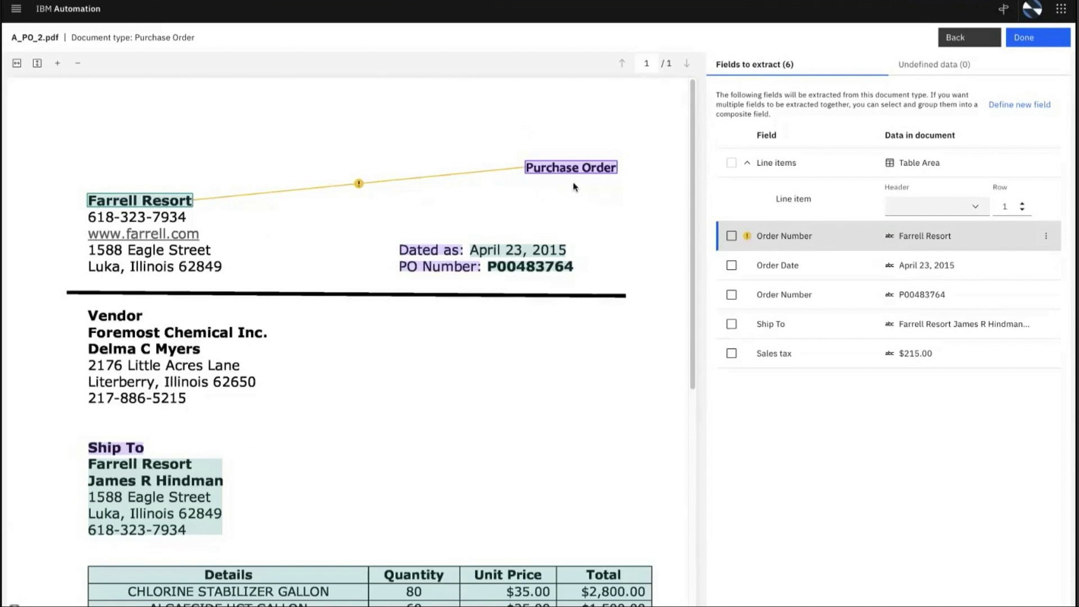
click(1048, 240)
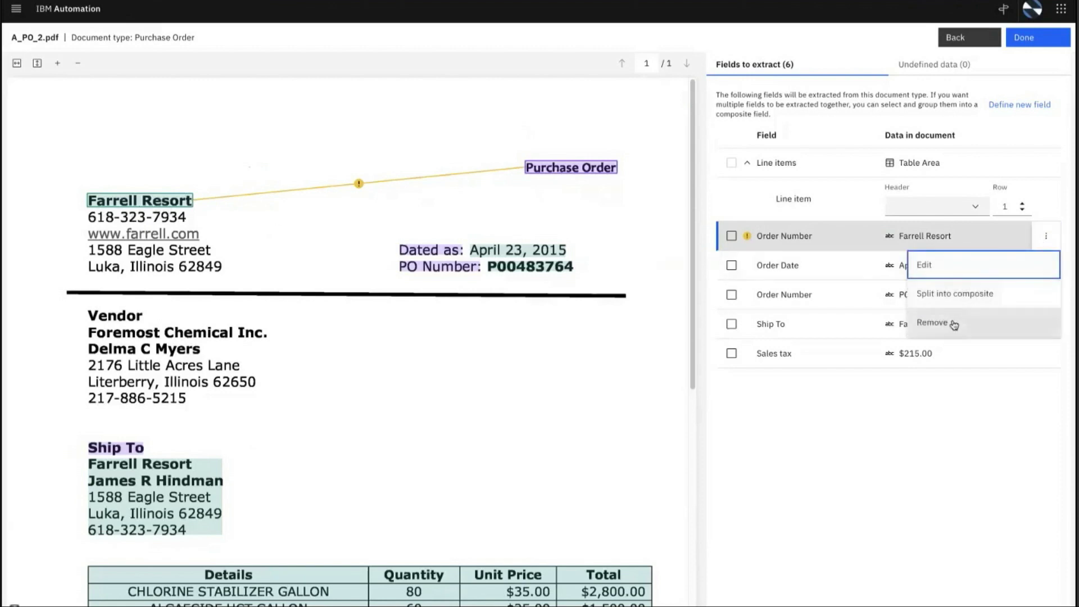
click(954, 324)
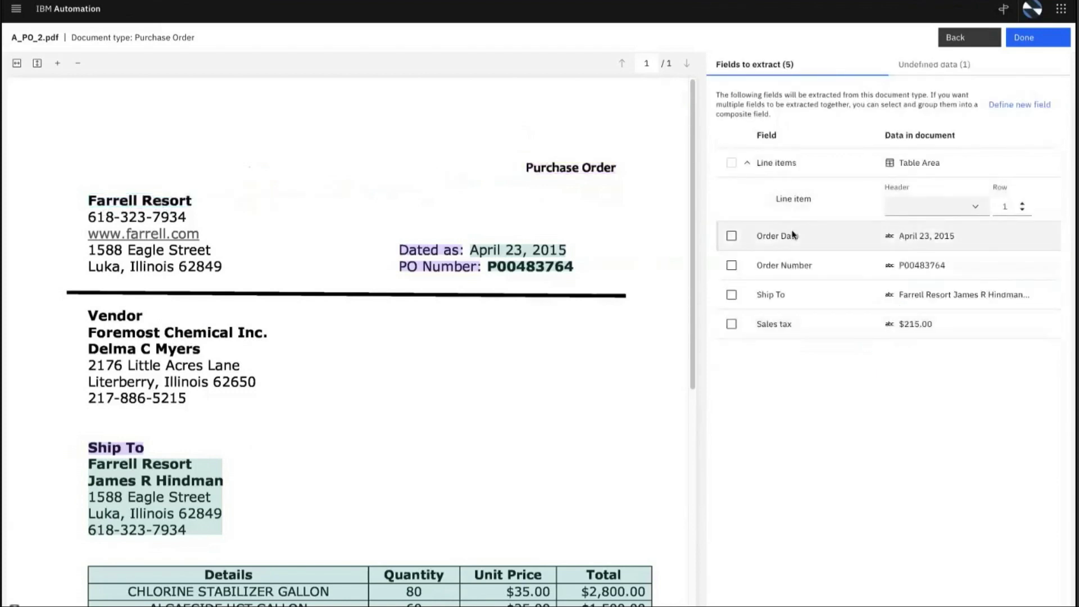
Step: Check where the Order Number, Ship To and Sales tax fields sit in the document, and view the line item's DESCRIPTION value
click(796, 265)
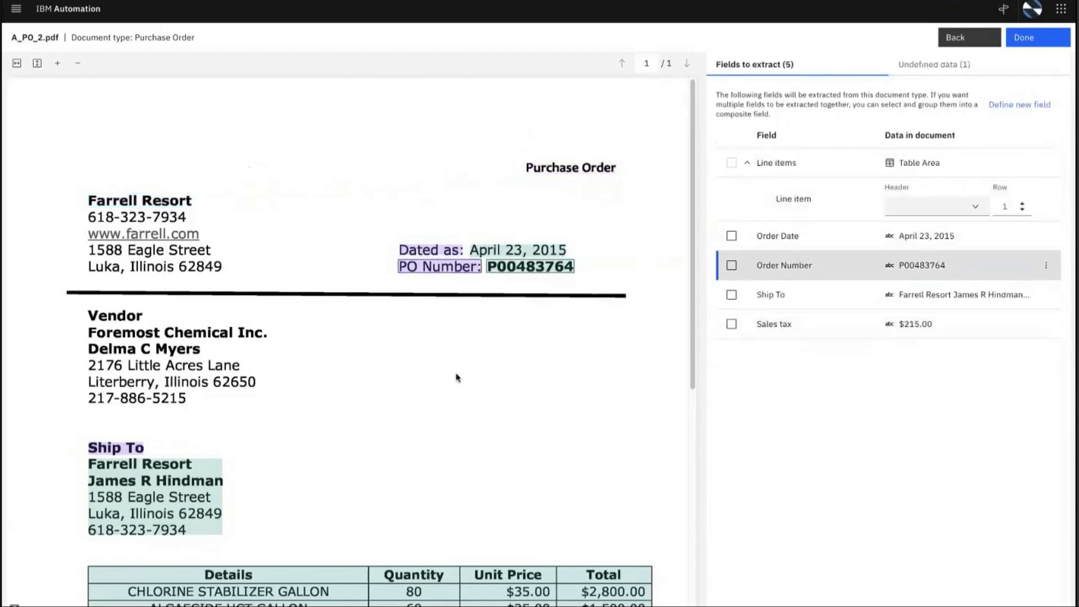
scroll(457, 377, down, 5)
click(769, 304)
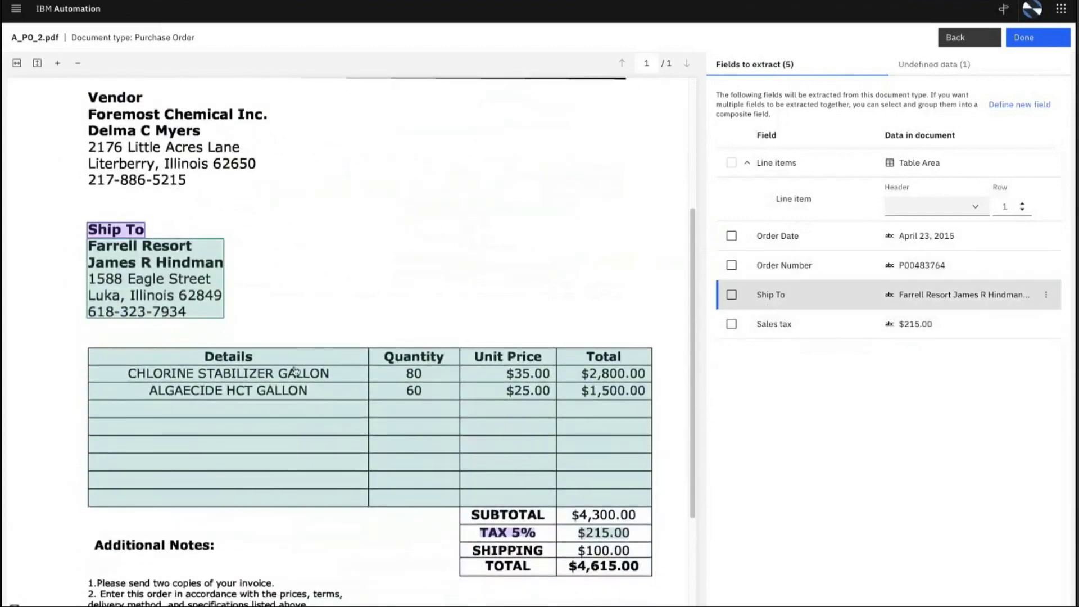
click(980, 208)
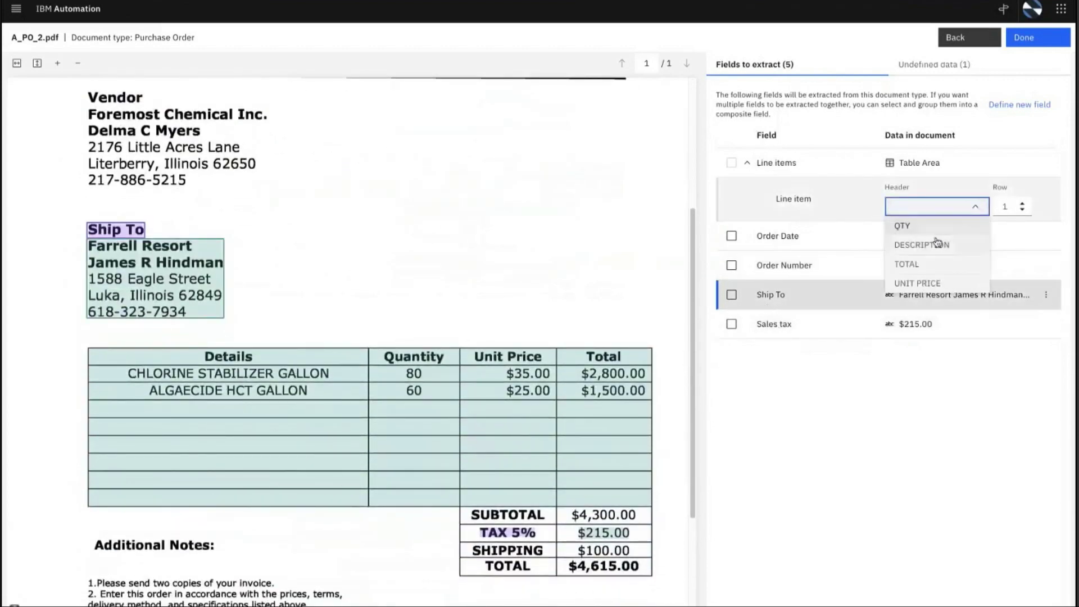
click(937, 243)
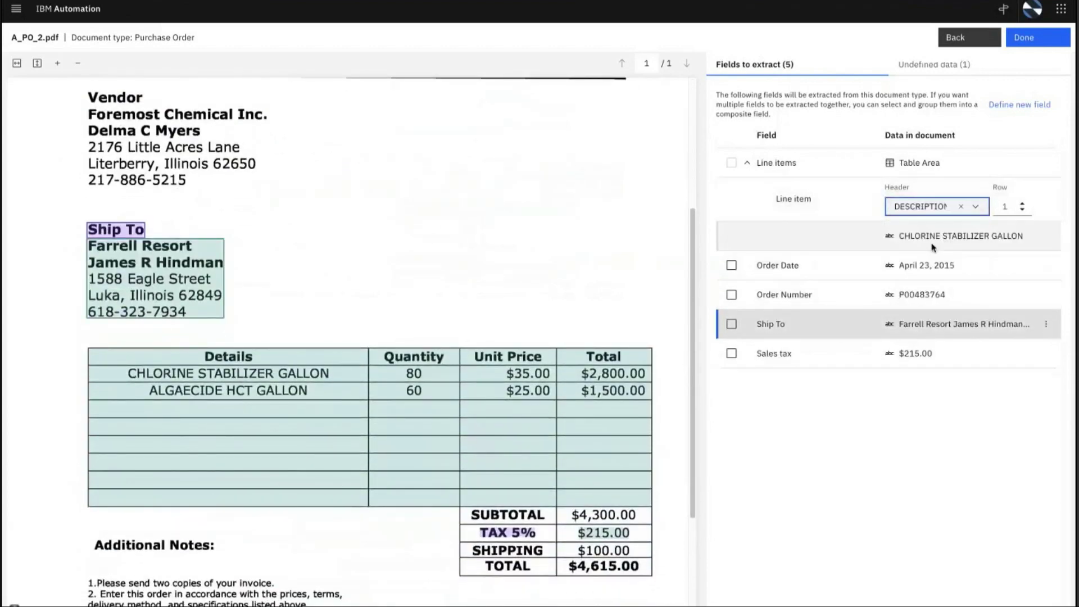
click(832, 358)
scroll(486, 448, down, 3)
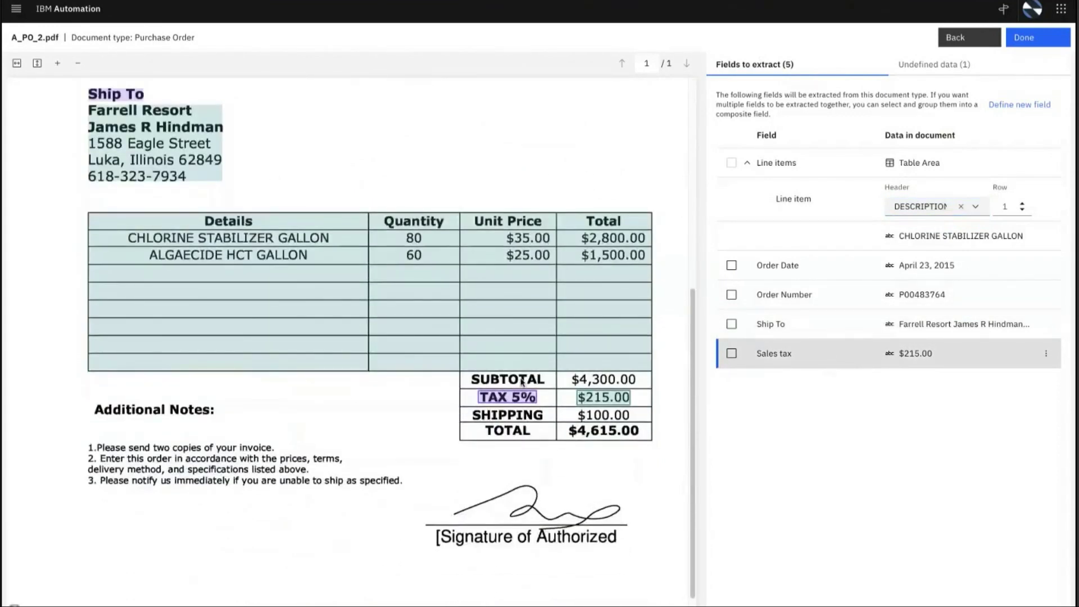
Step: Define an extraction field capturing the SUBTOTAL label and its value $4,300.00, matched to the existing Order Subtotal field
click(1020, 106)
click(798, 143)
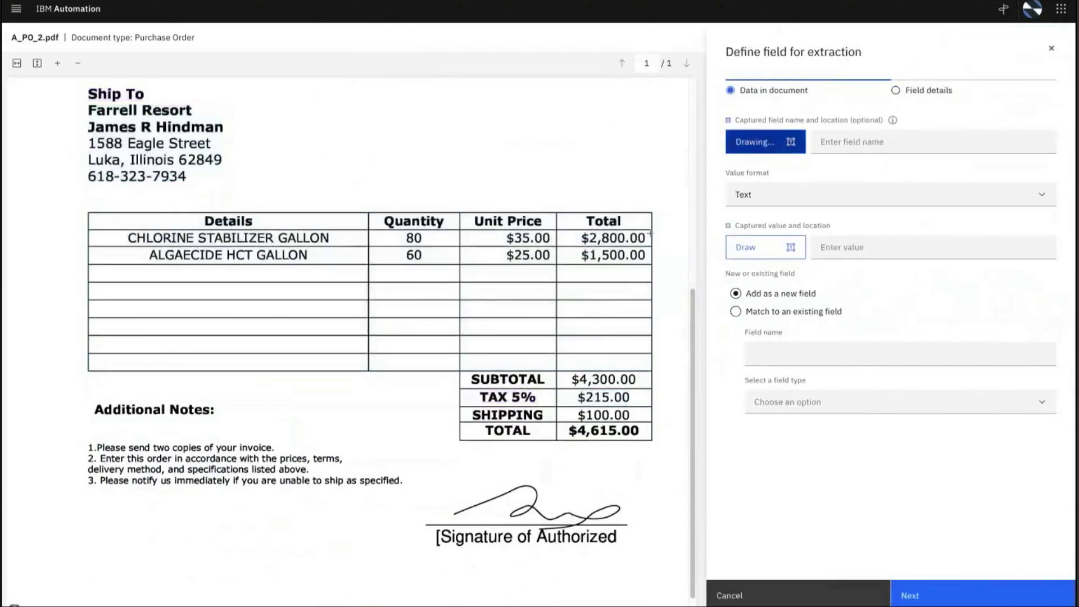
mouse_move(469, 372)
mouse_down()
mouse_move(528, 387)
mouse_move(644, 388)
mouse_up()
click(766, 247)
click(735, 312)
click(794, 355)
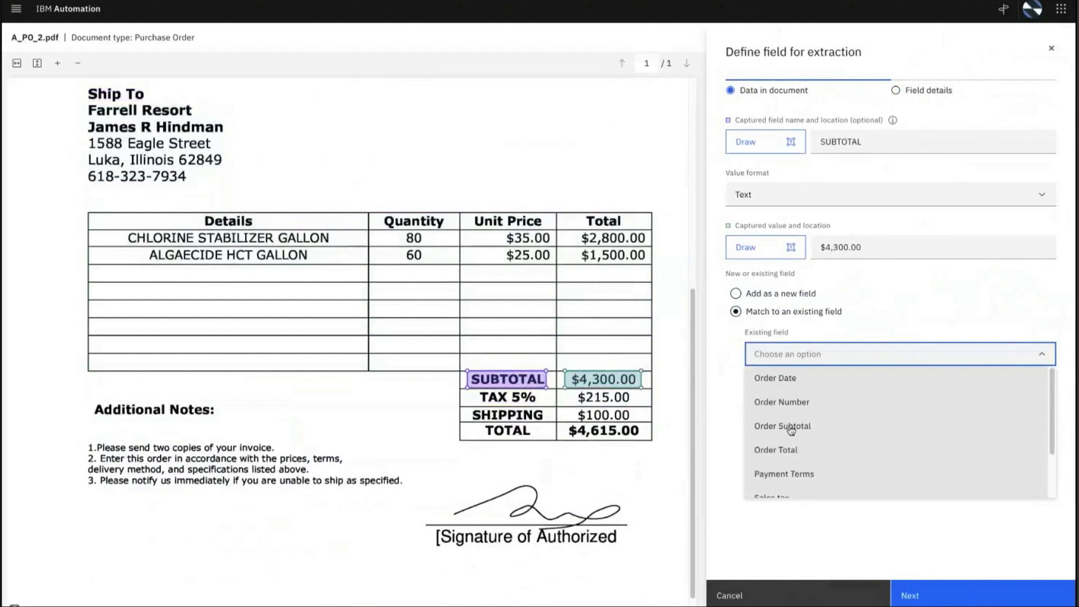
click(792, 427)
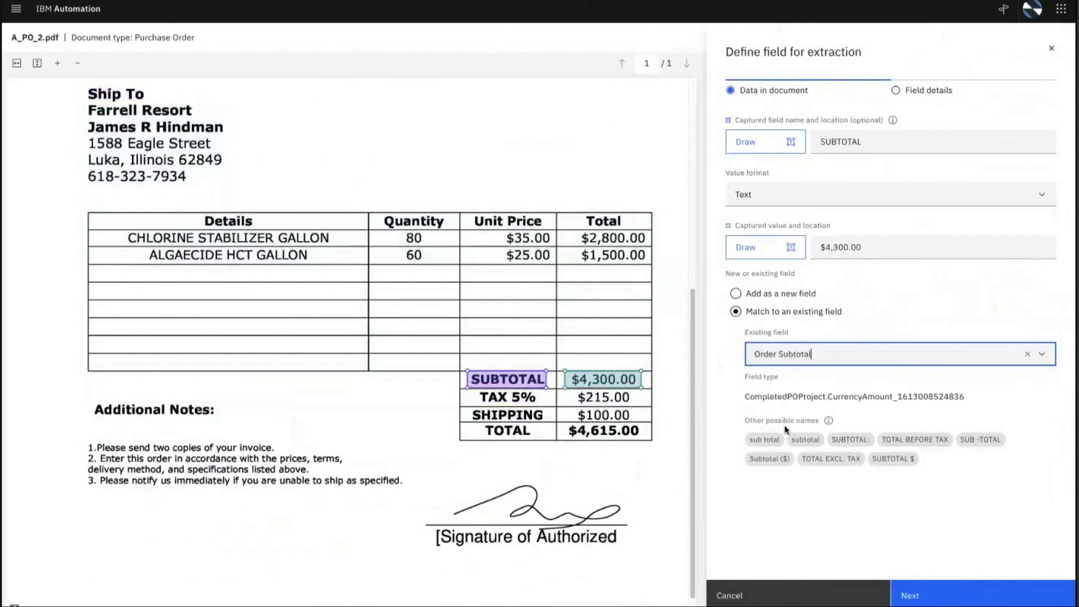
click(942, 597)
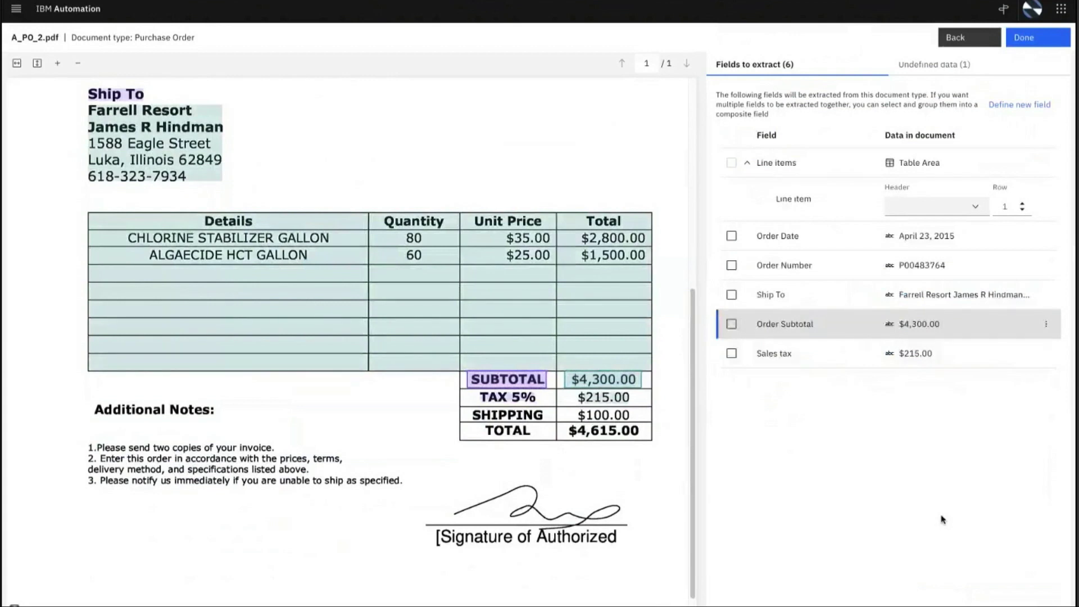
Step: Define an extraction field capturing the TOTAL label and its value $4,615.00, matched to the existing Order Total field
click(1019, 104)
click(761, 140)
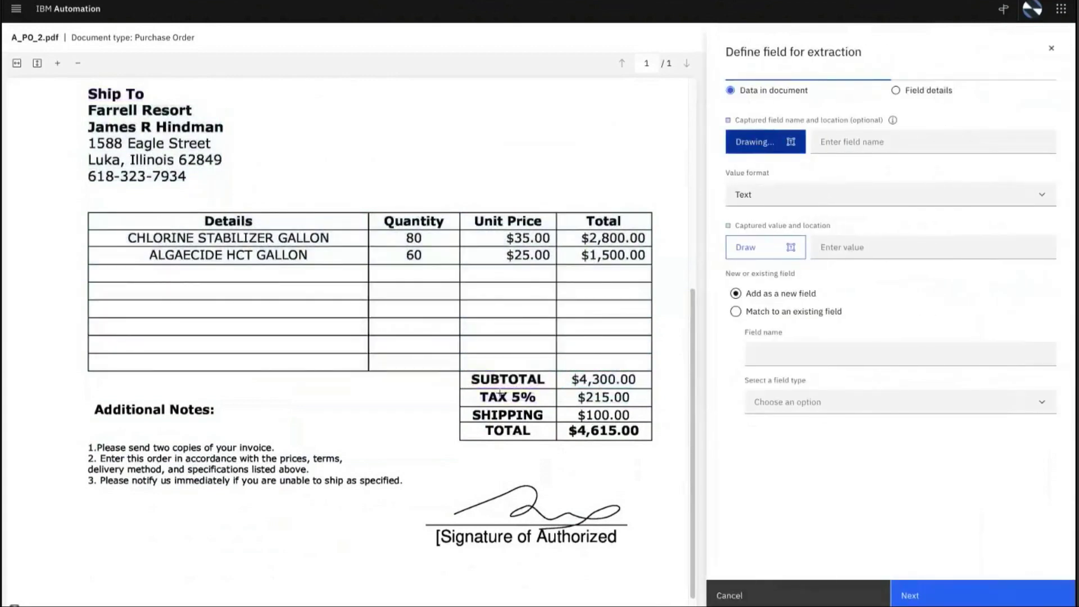
mouse_move(477, 423)
mouse_down()
mouse_move(532, 442)
mouse_move(643, 440)
mouse_up()
click(764, 247)
click(735, 311)
click(783, 353)
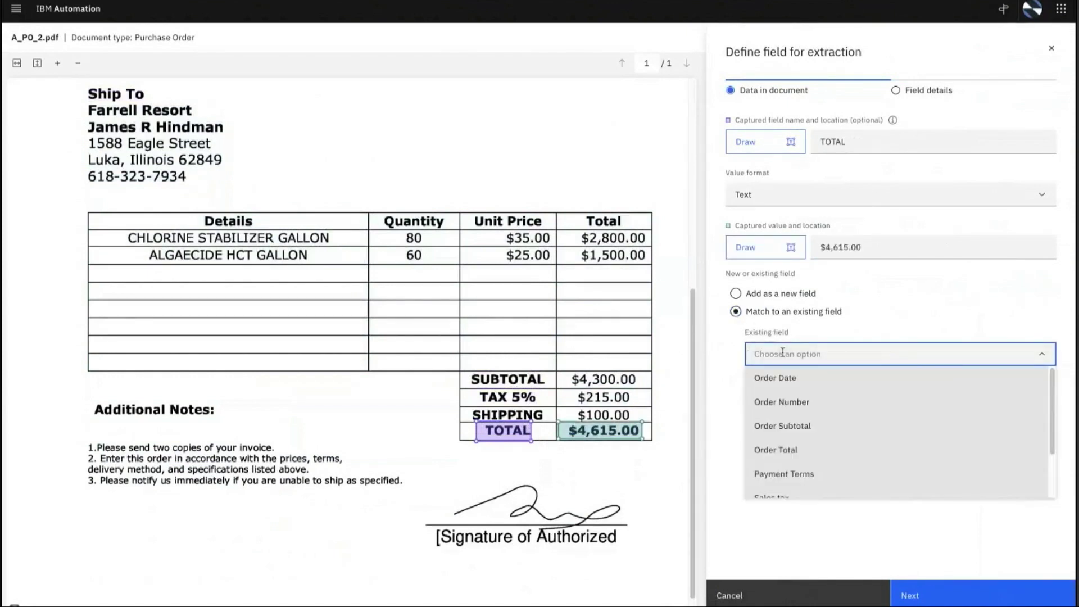
click(782, 447)
click(910, 596)
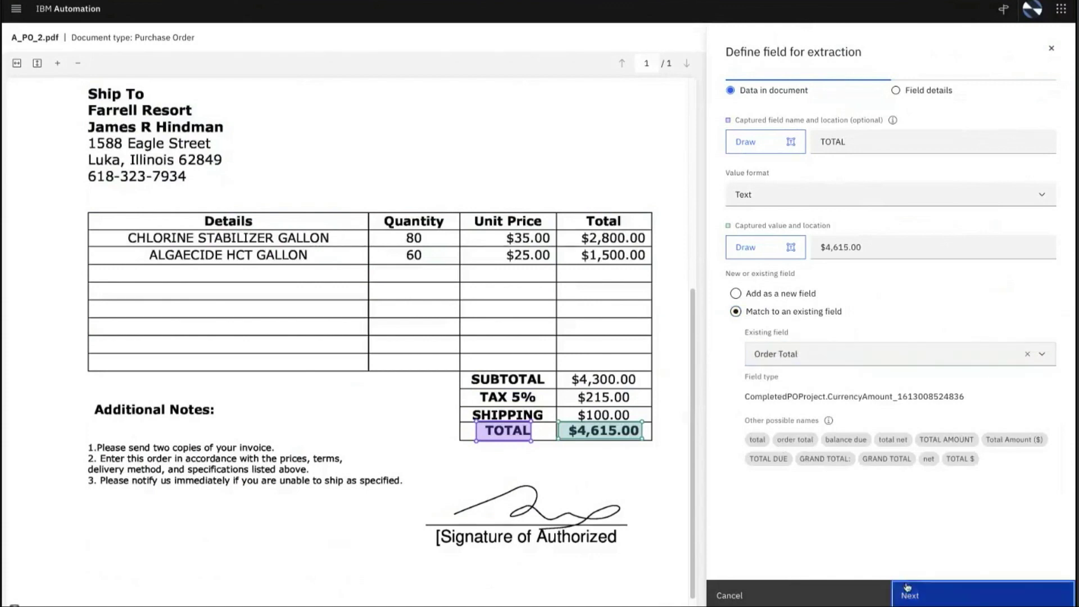
click(908, 593)
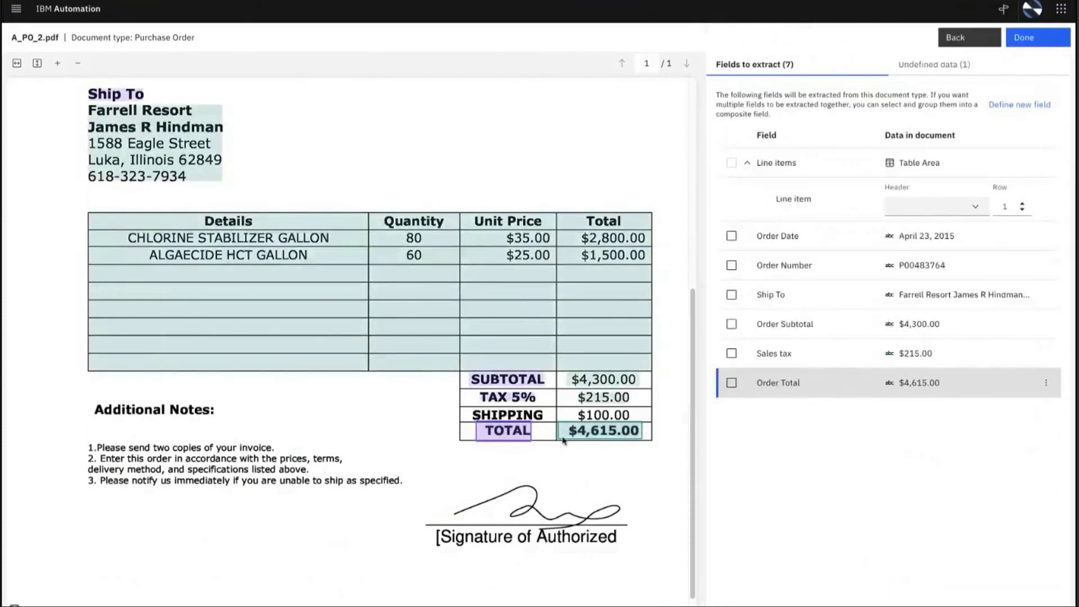
Step: Start defining a new extraction field named Shipping Cost with the field type sys:String
click(1020, 104)
click(759, 315)
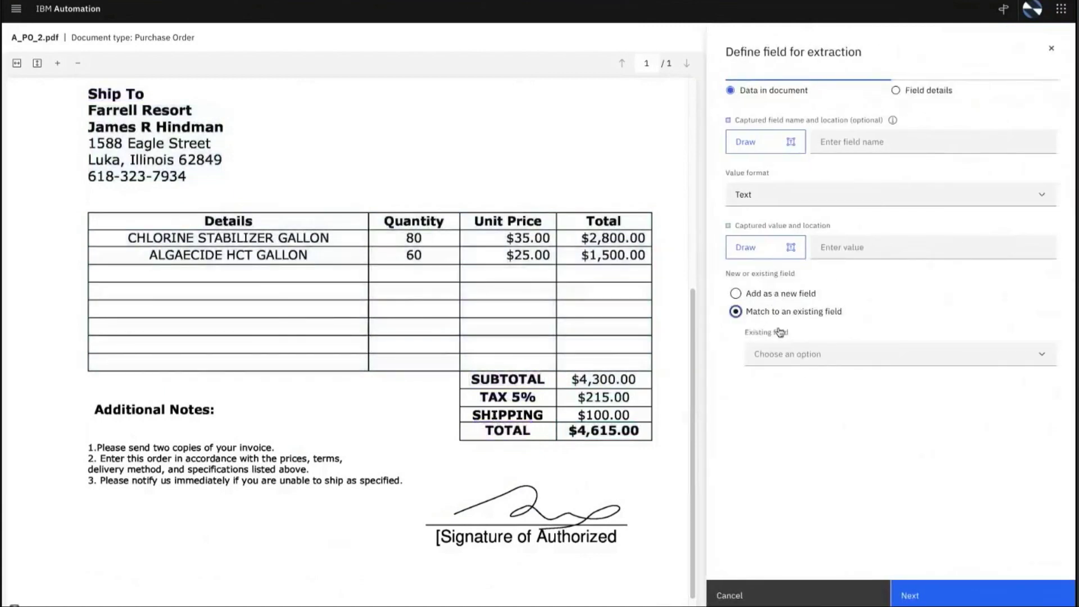
click(809, 353)
scroll(842, 434, down, 2)
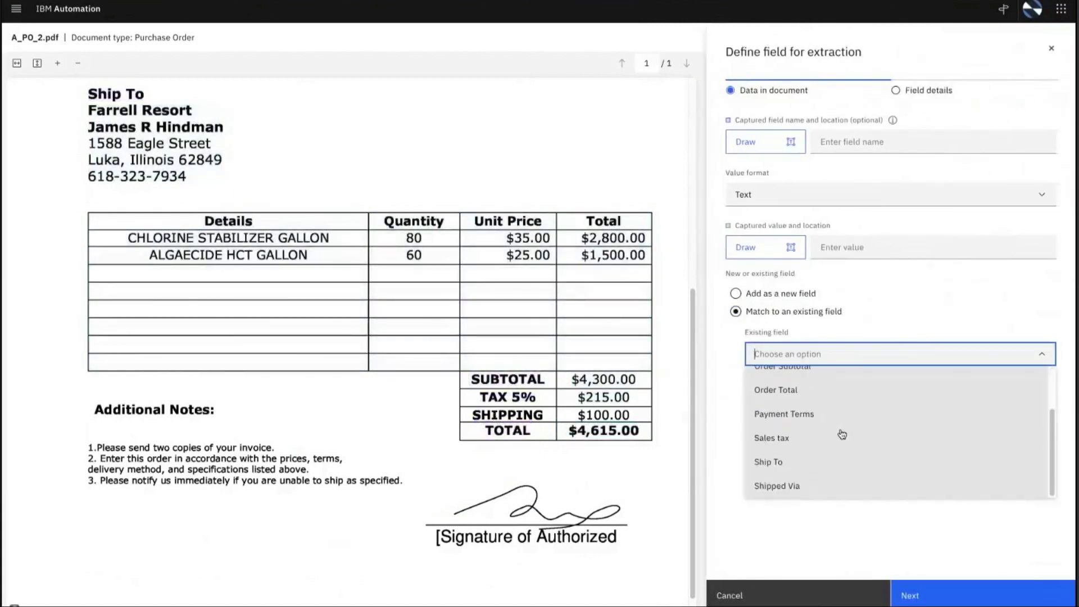
scroll(858, 415, up, 3)
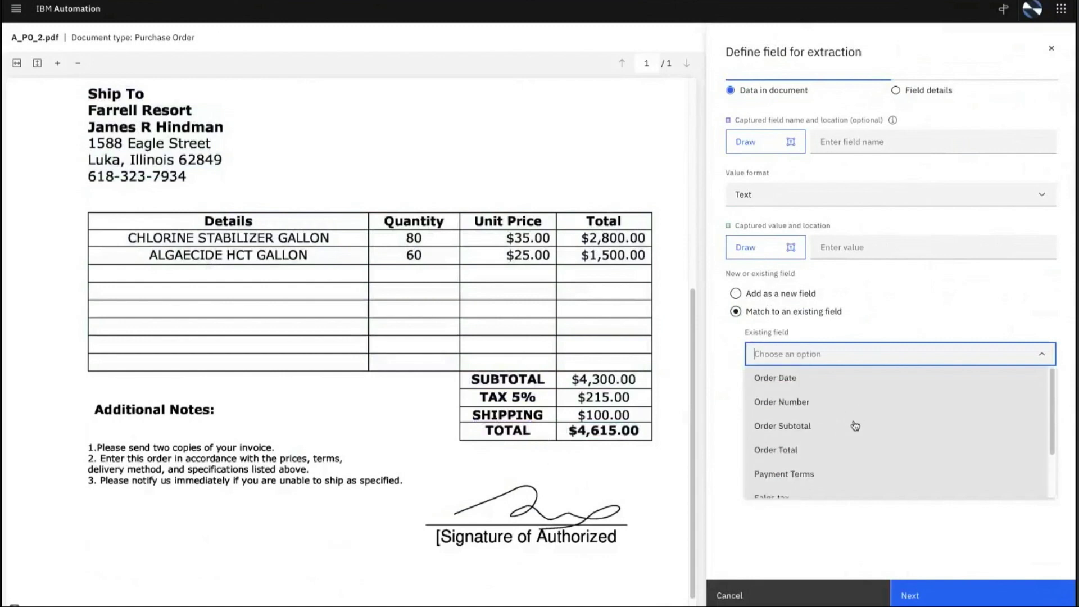
click(735, 294)
click(764, 359)
text(Sh)
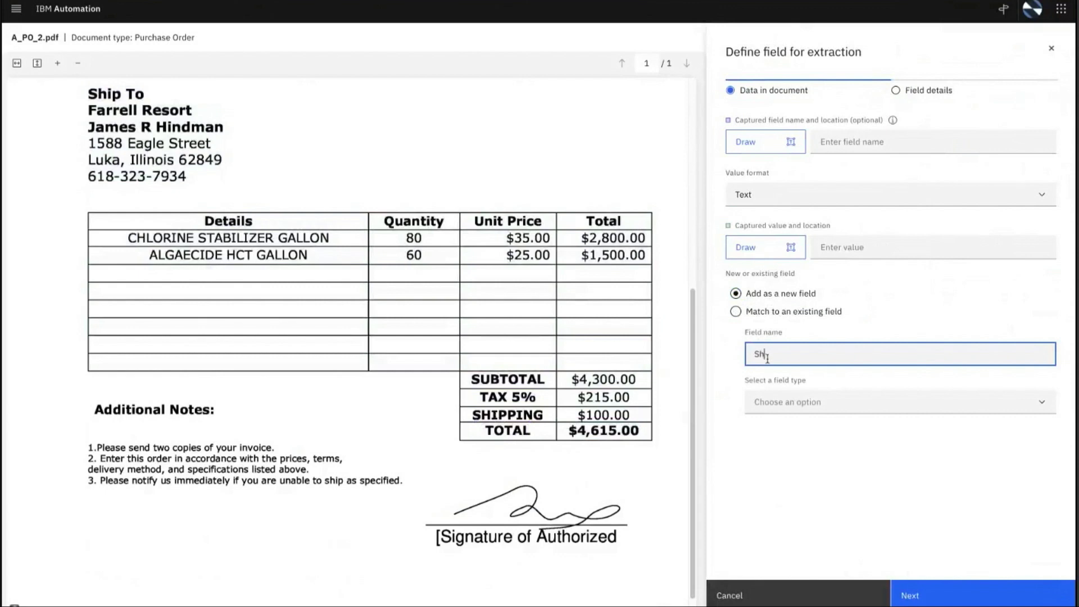
text(ipping Cost)
click(824, 401)
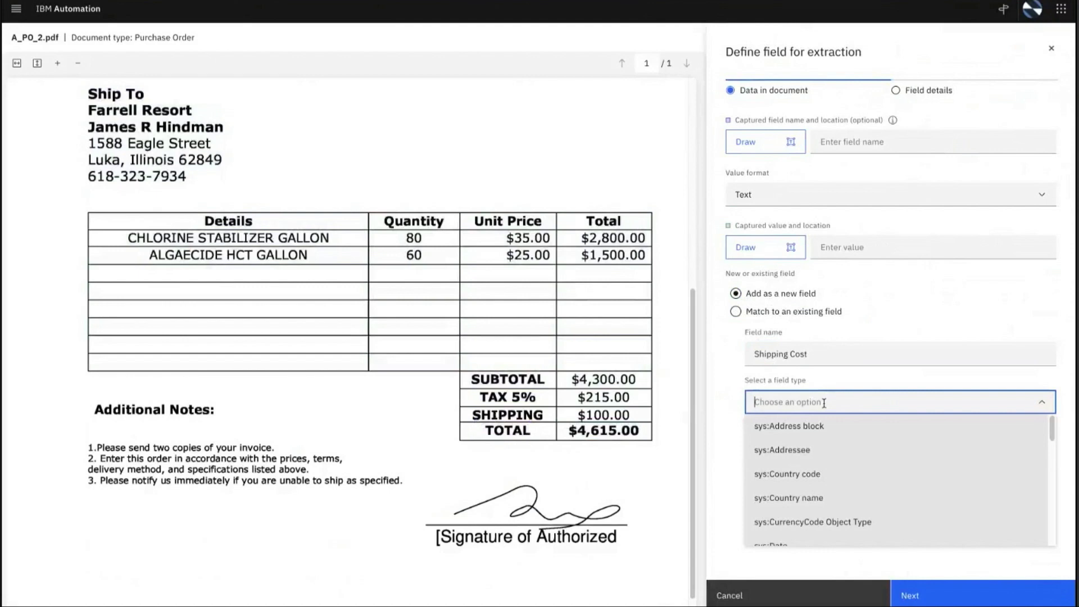
text(string)
key(Return)
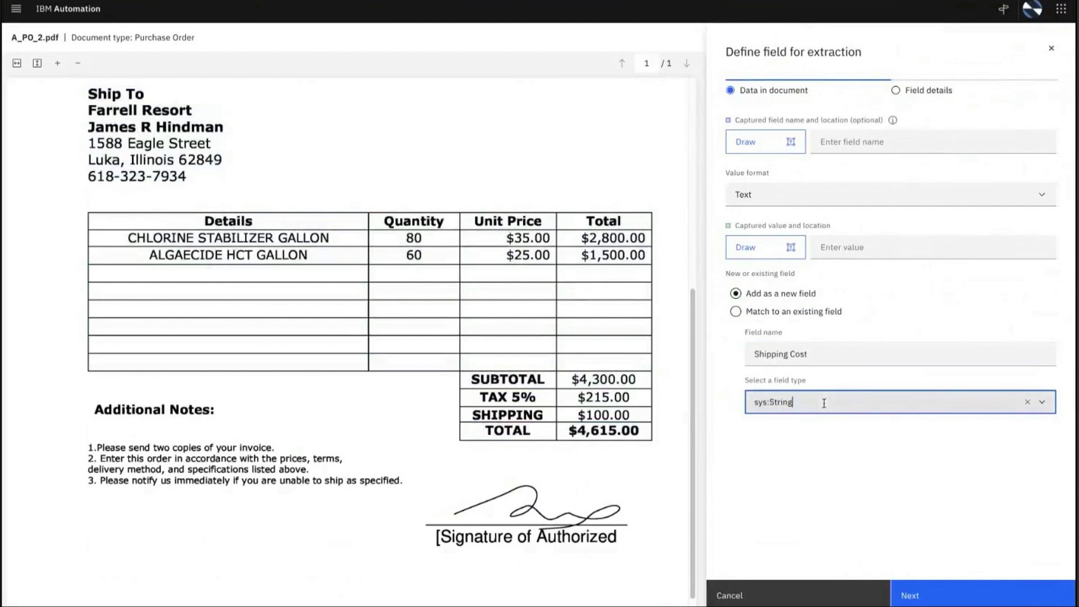
Step: Capture the SHIPPING label and its value $100.00 in the document for the Shipping Cost field and finish the definition
click(740, 145)
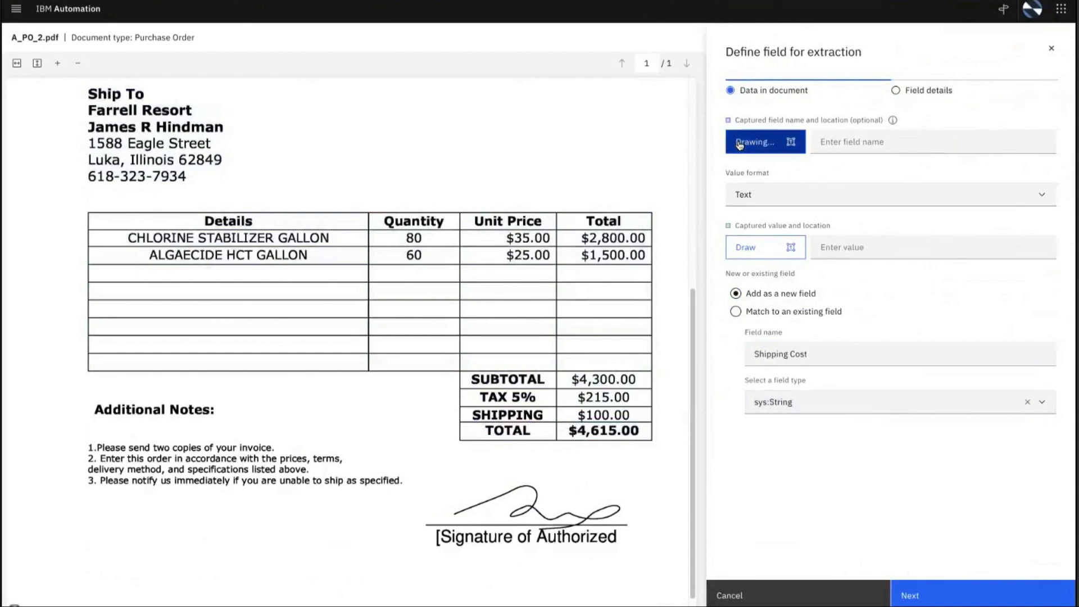
drag(466, 407, 558, 423)
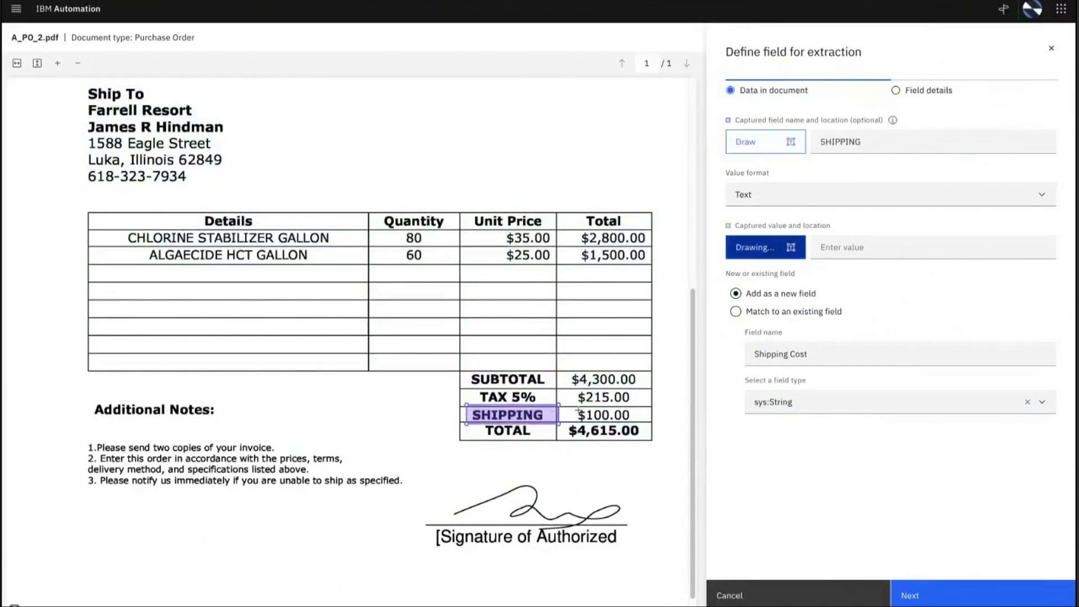
drag(572, 406, 639, 423)
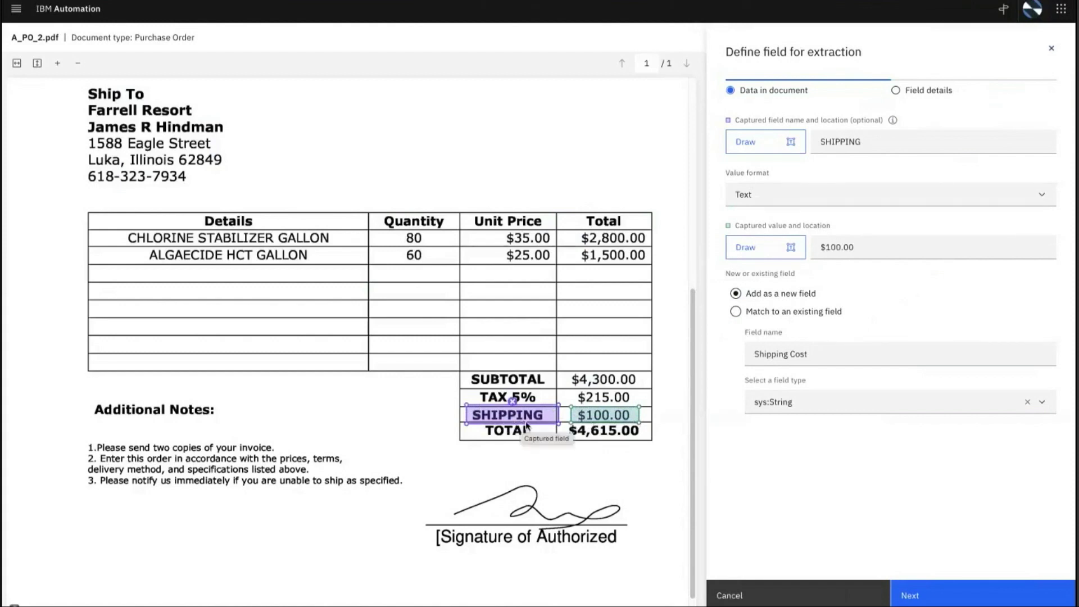
click(929, 597)
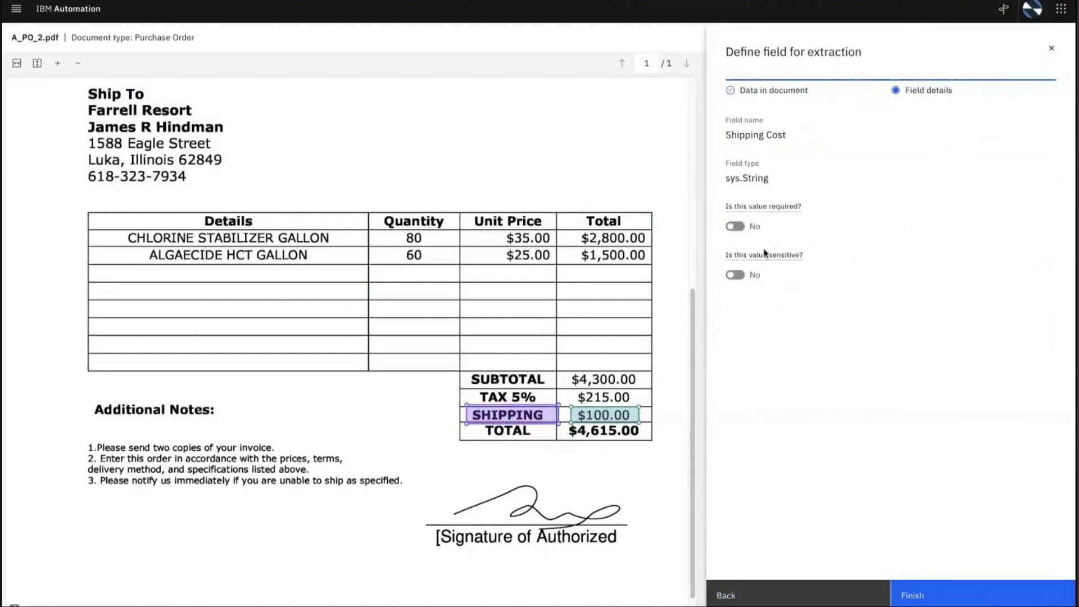
click(938, 599)
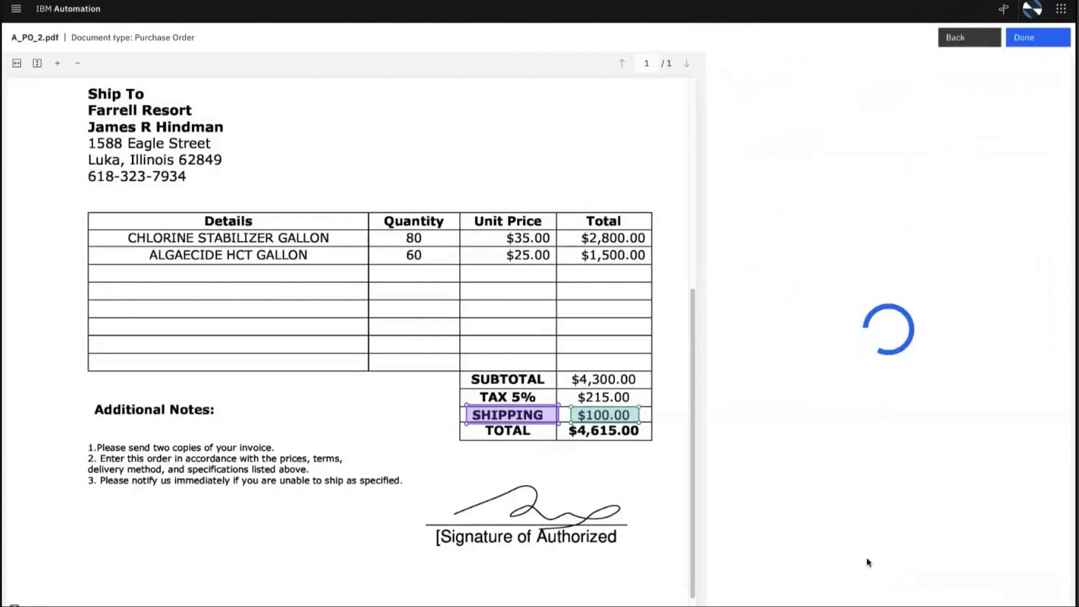
Step: Complete the review of A_PO_2.pdf and open the purchase order sample A_PO_3.pdf
scroll(562, 446, up, 5)
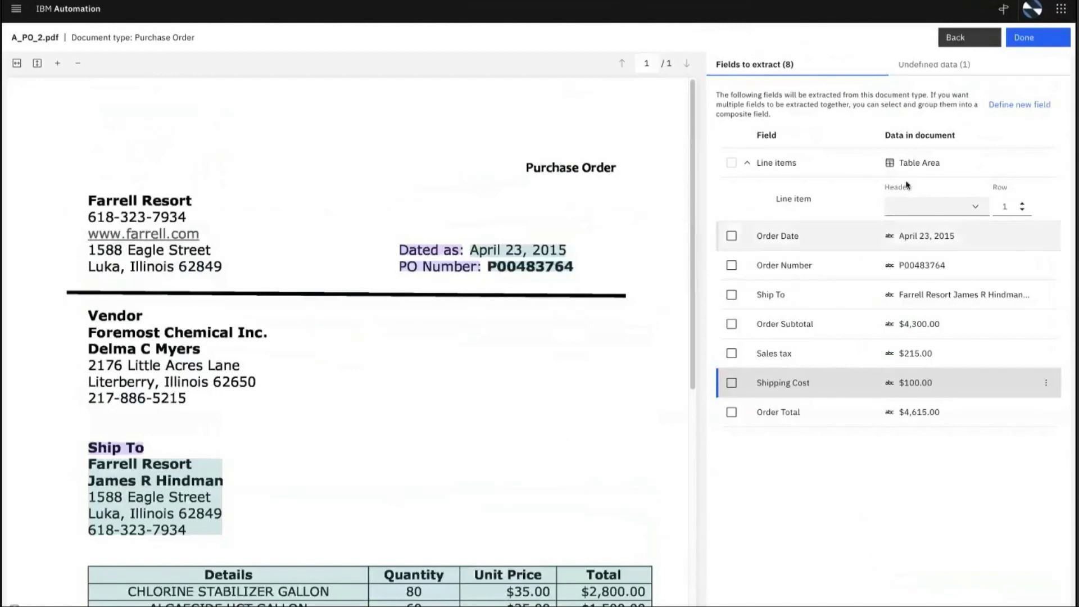
click(1028, 37)
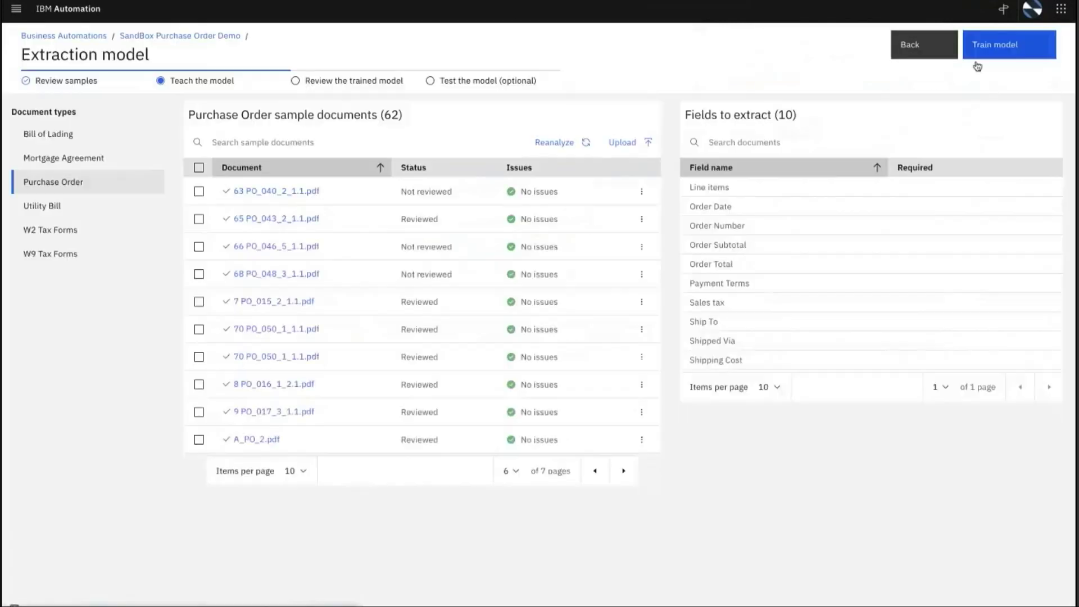
click(624, 470)
click(247, 192)
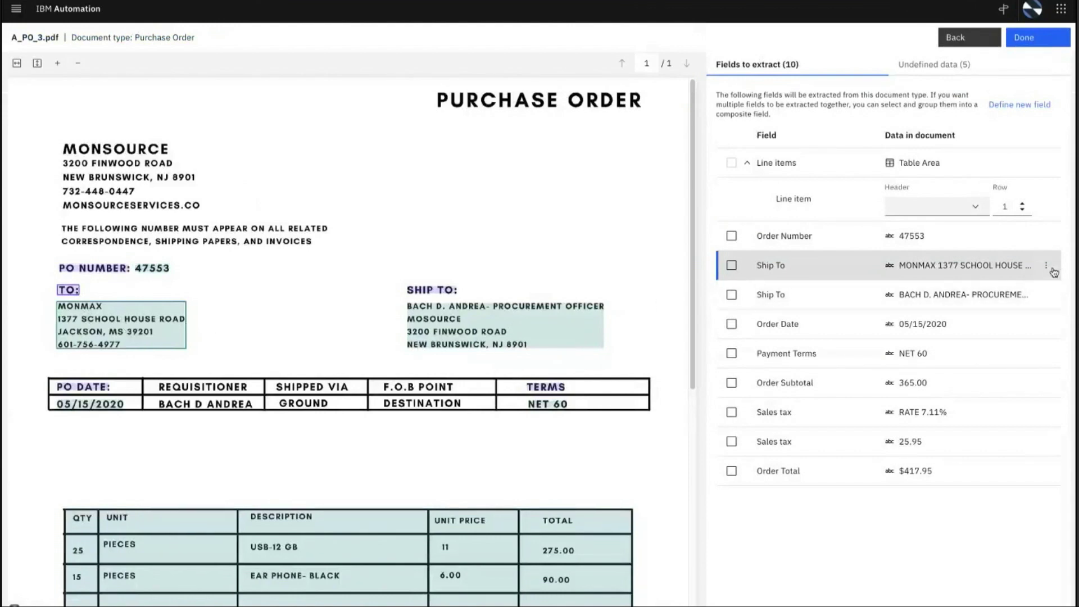
Step: Remove the Ship To field taken from the TO: block and the Sales tax field taken from the TAX RATE row
click(1046, 267)
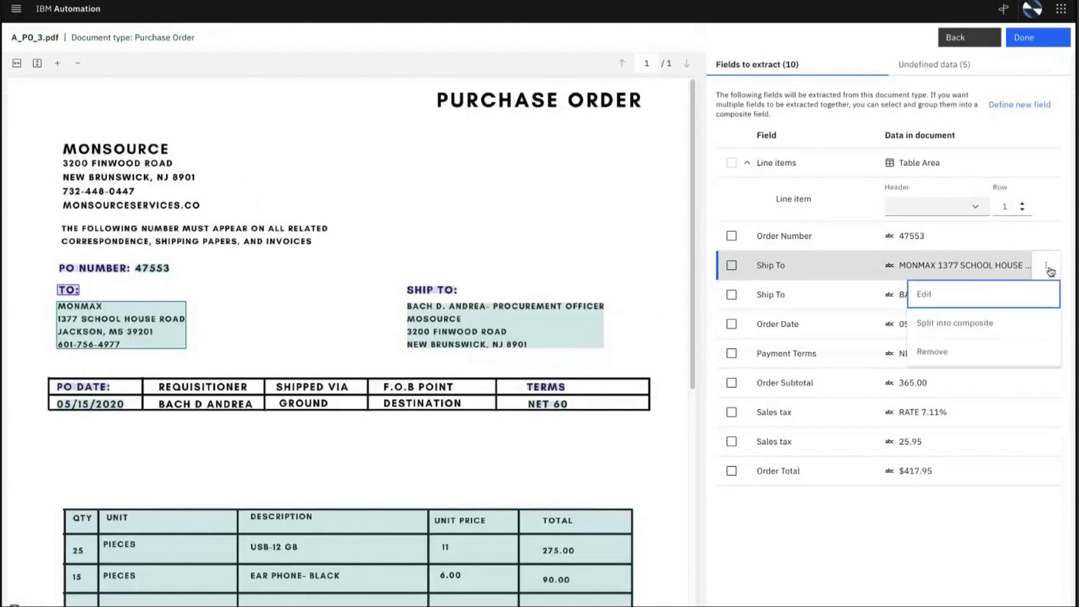
click(939, 351)
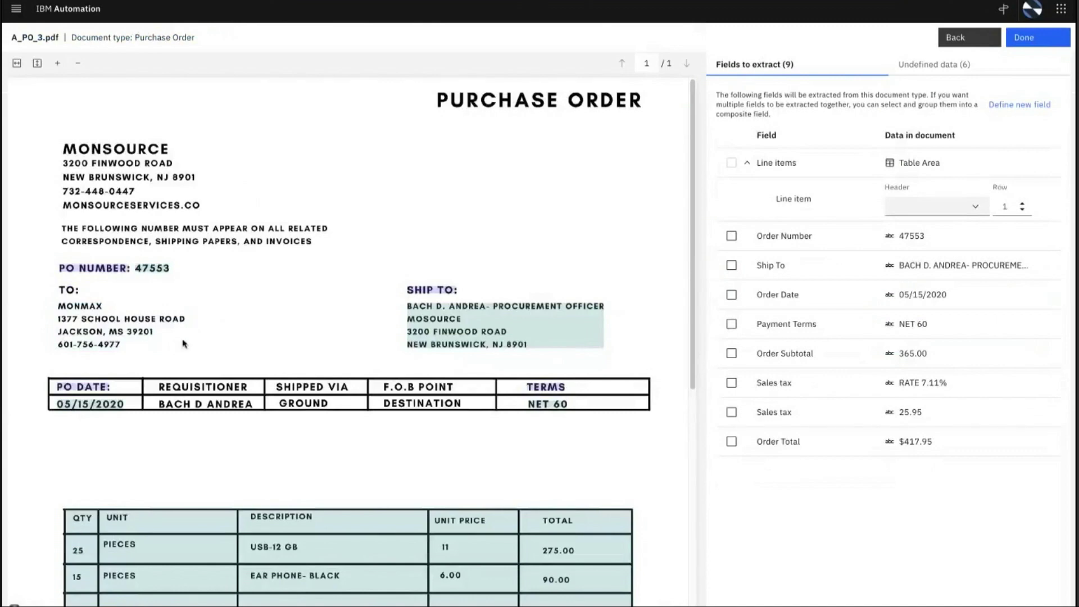
scroll(530, 402, down, 1)
scroll(530, 402, down, 6)
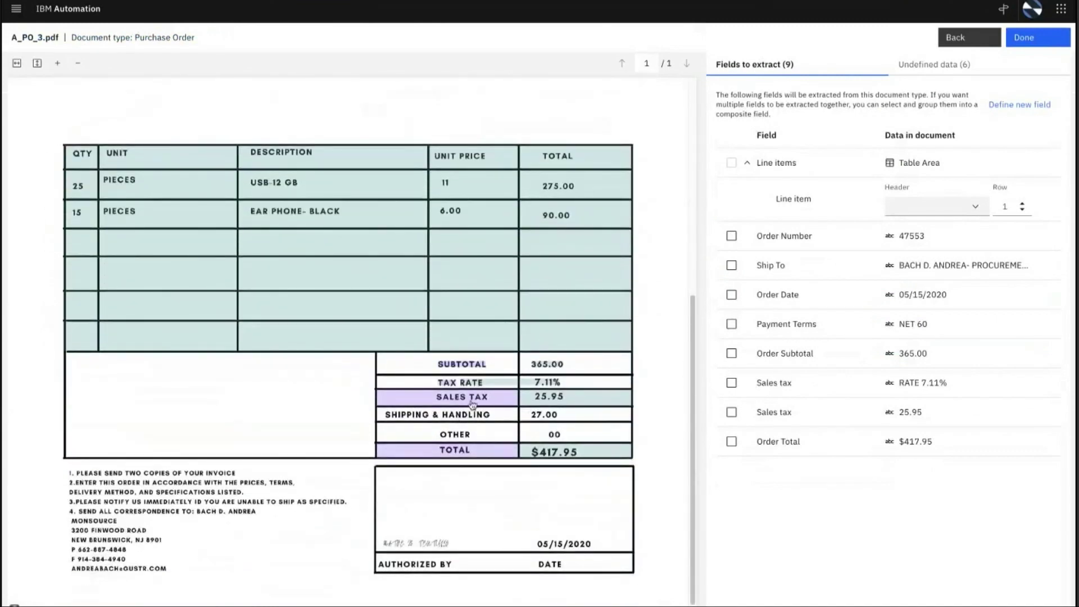
click(472, 386)
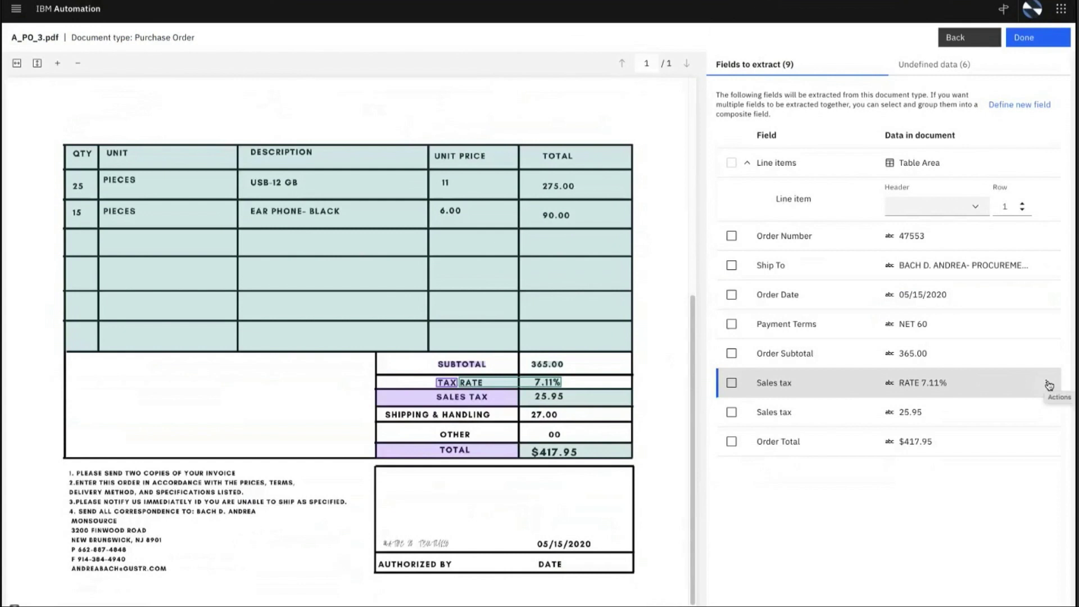
click(1049, 385)
click(948, 474)
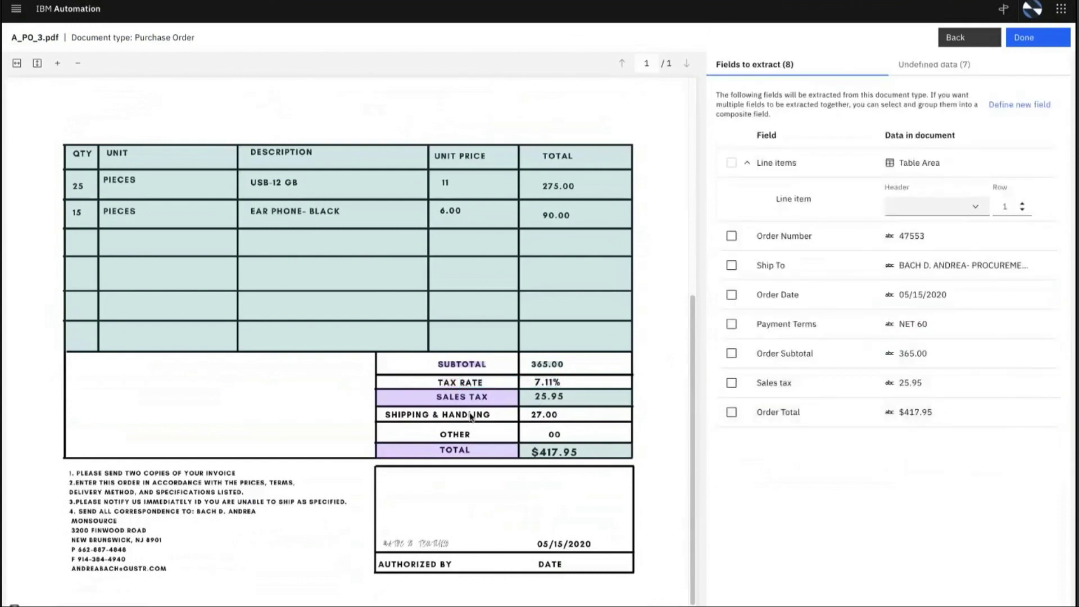
Step: Start defining an extraction field in A_PO_3.pdf, matched to the existing Shipping Cost field
scroll(500, 385, up, 3)
scroll(394, 477, down, 2)
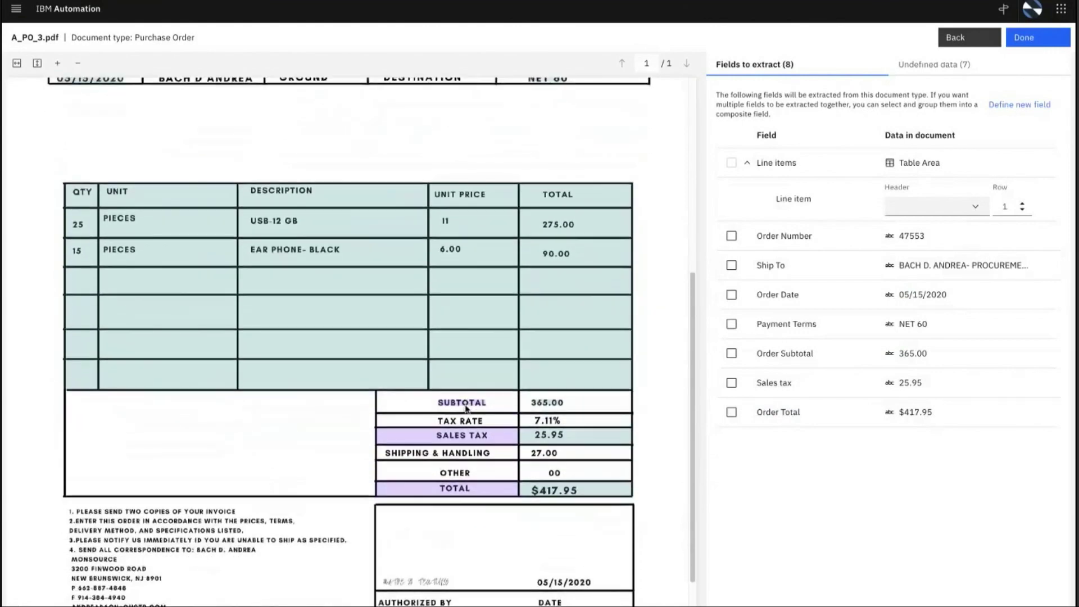
scroll(394, 476, down, 1)
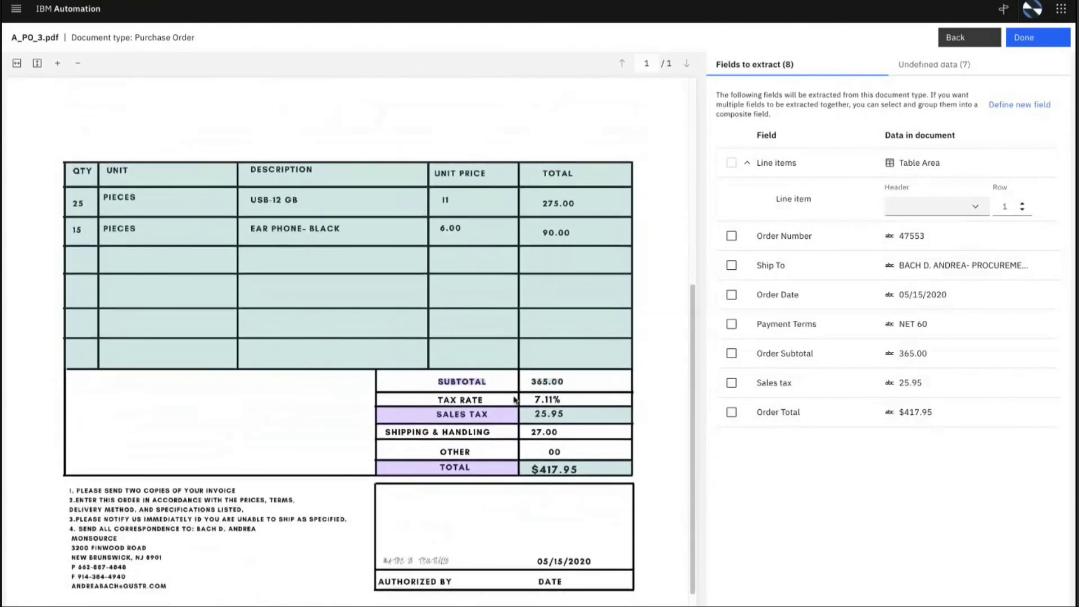
click(1012, 107)
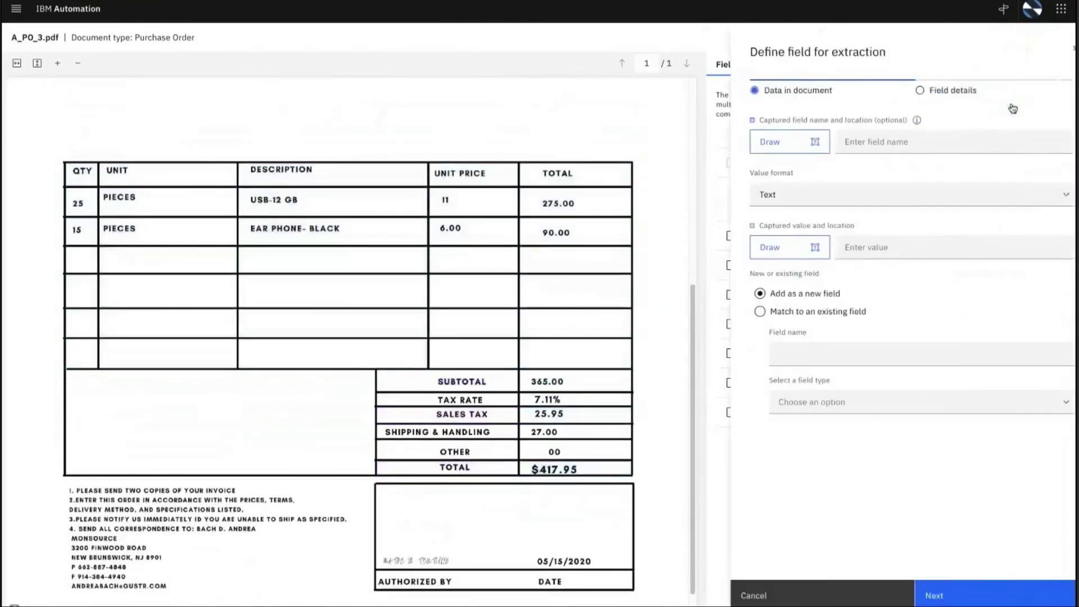
click(807, 311)
click(803, 354)
scroll(809, 443, down, 3)
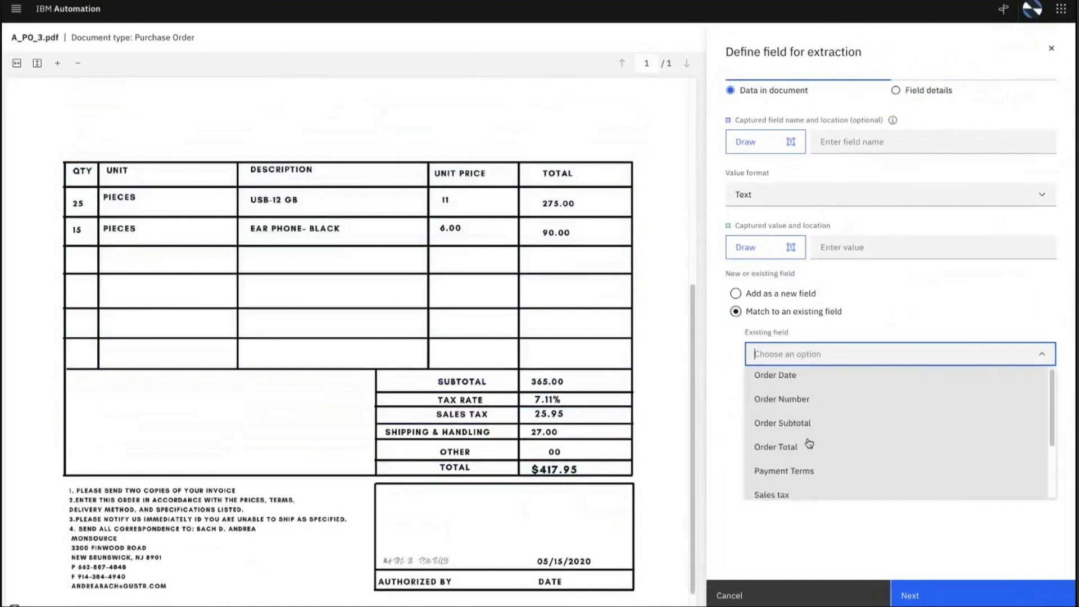
scroll(809, 443, down, 1)
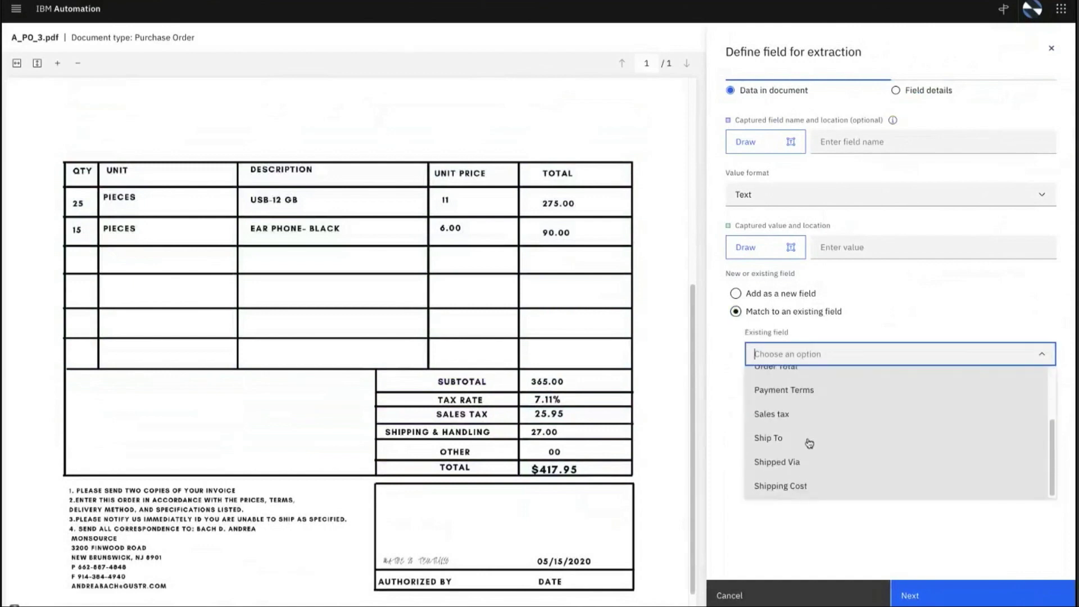
click(787, 487)
Step: Capture the SHIPPING & HANDLING label and its value 27.00 in the document and finish the field definition
click(770, 143)
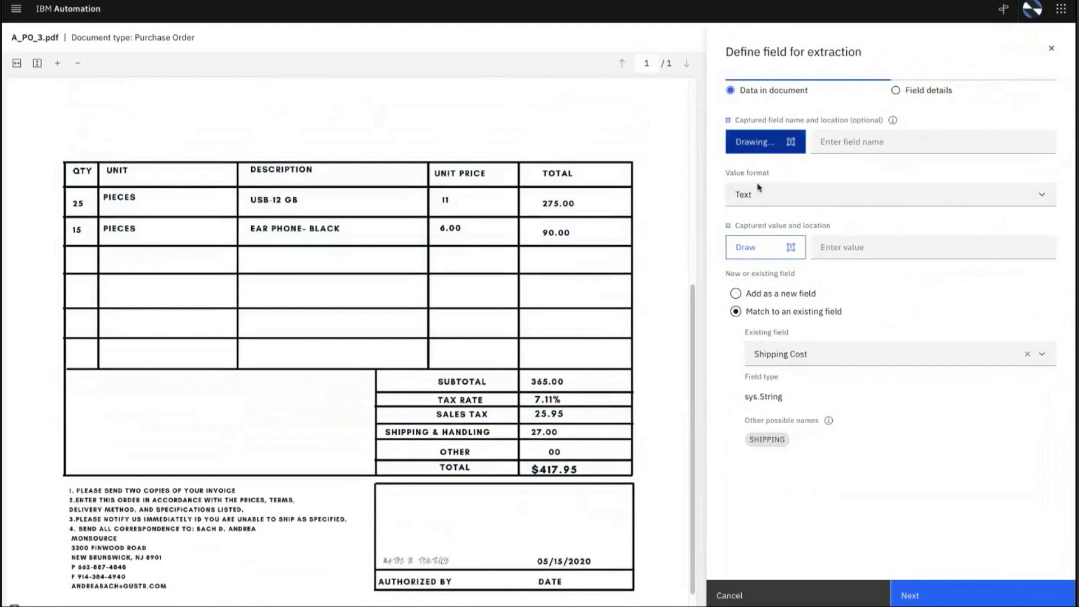
drag(383, 424, 572, 440)
click(785, 251)
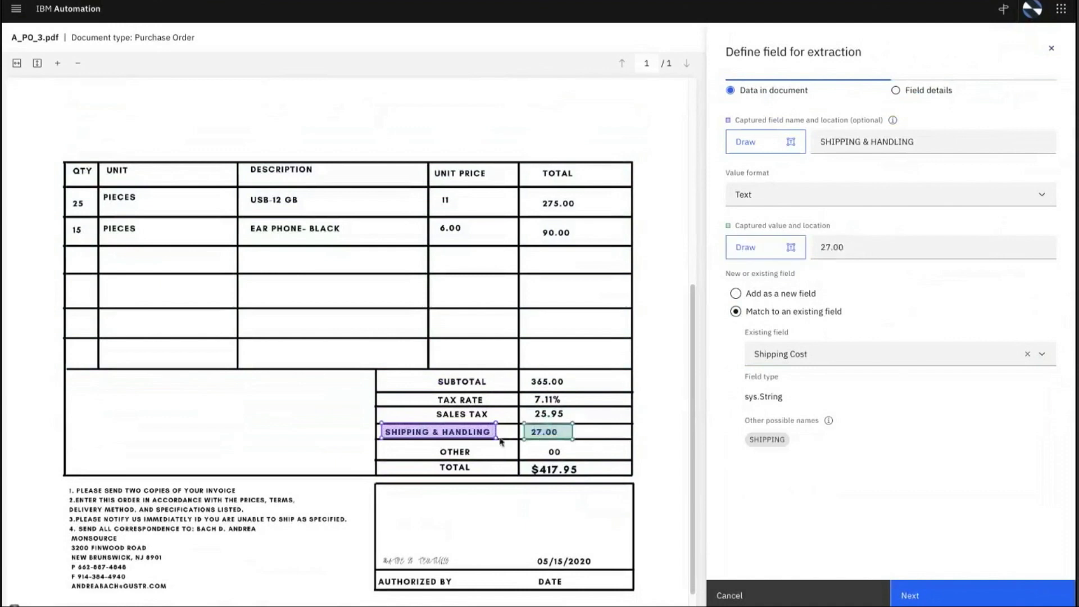
click(956, 595)
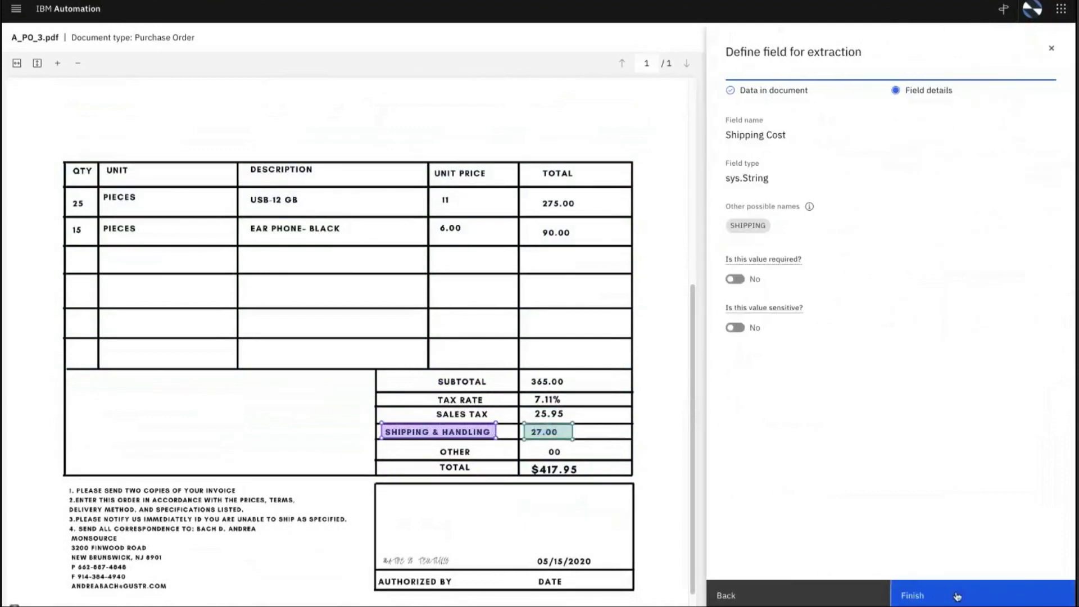
click(957, 595)
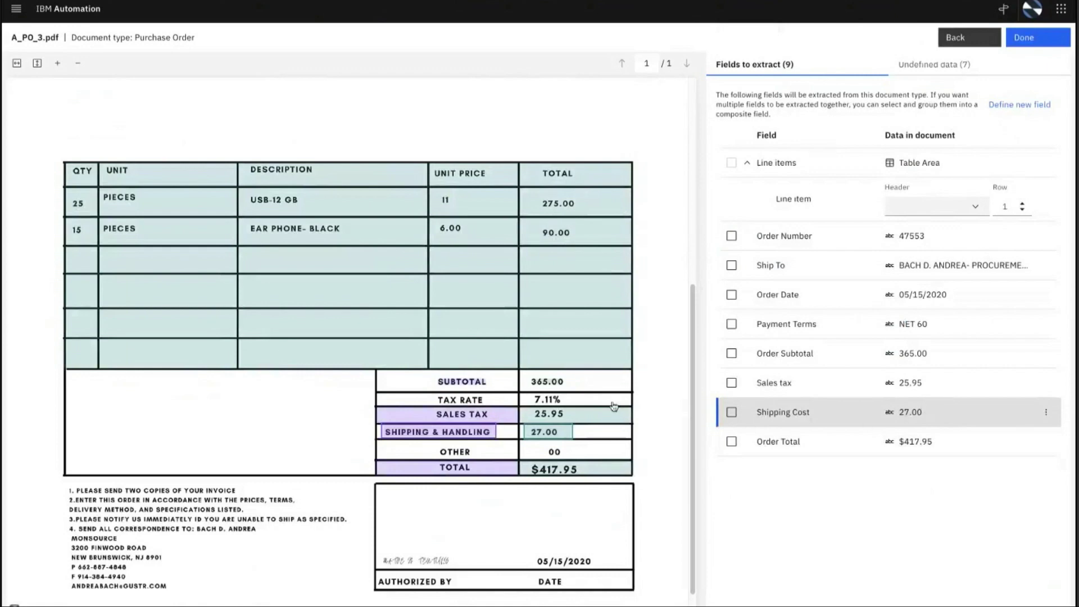
Step: Complete the review of A_PO_3.pdf and return to the SandBox Purchase Order Demo project
scroll(615, 407, up, 5)
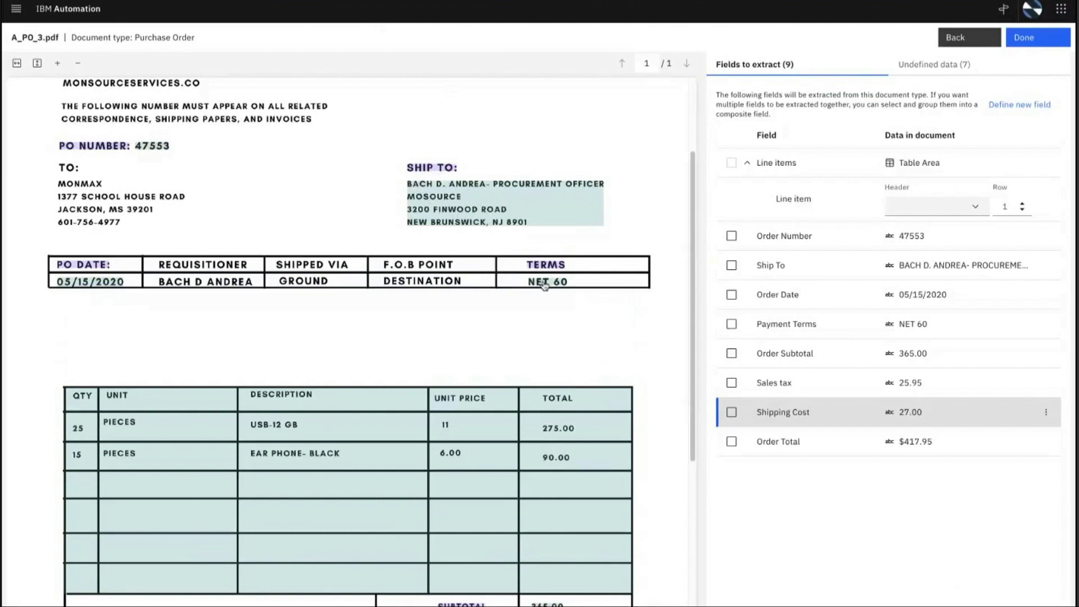
click(1035, 39)
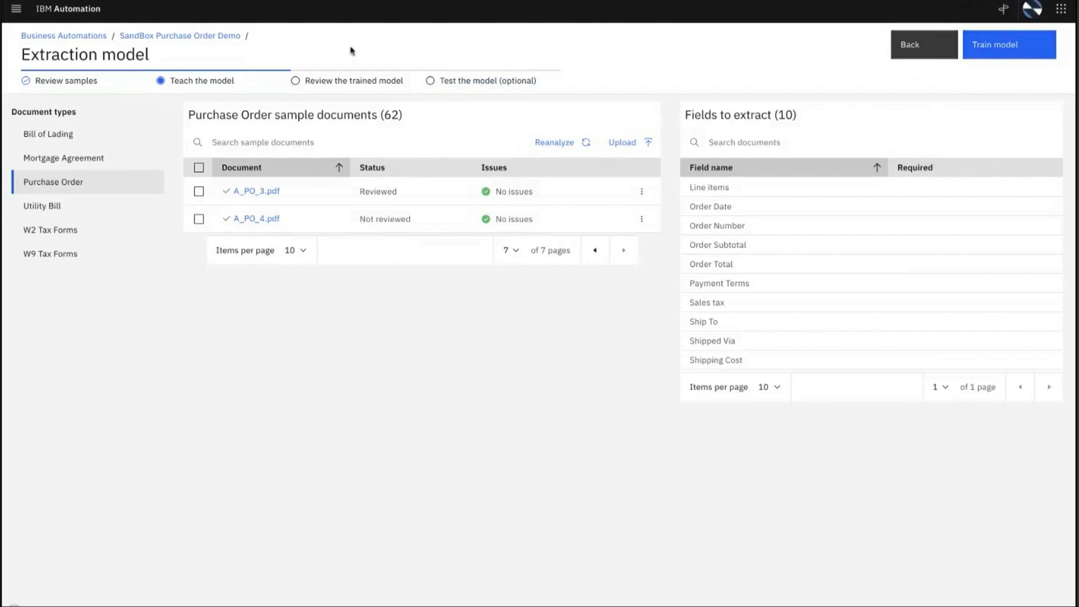
click(220, 37)
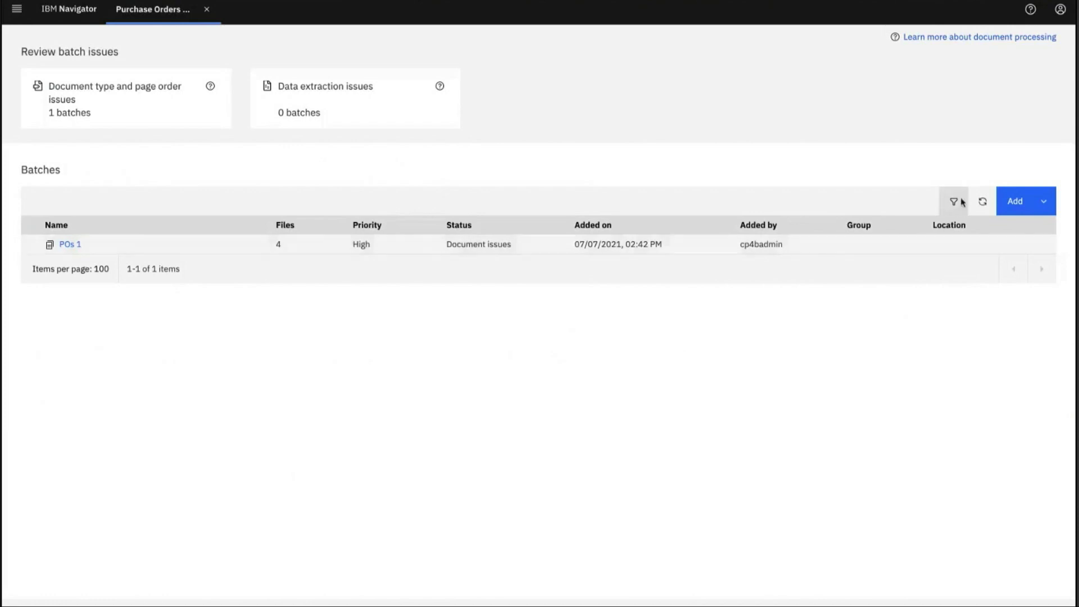
Step: In IBM Navigator, view the batch upload option, and open the batch POs 1 from the document type and page order issues
click(1036, 202)
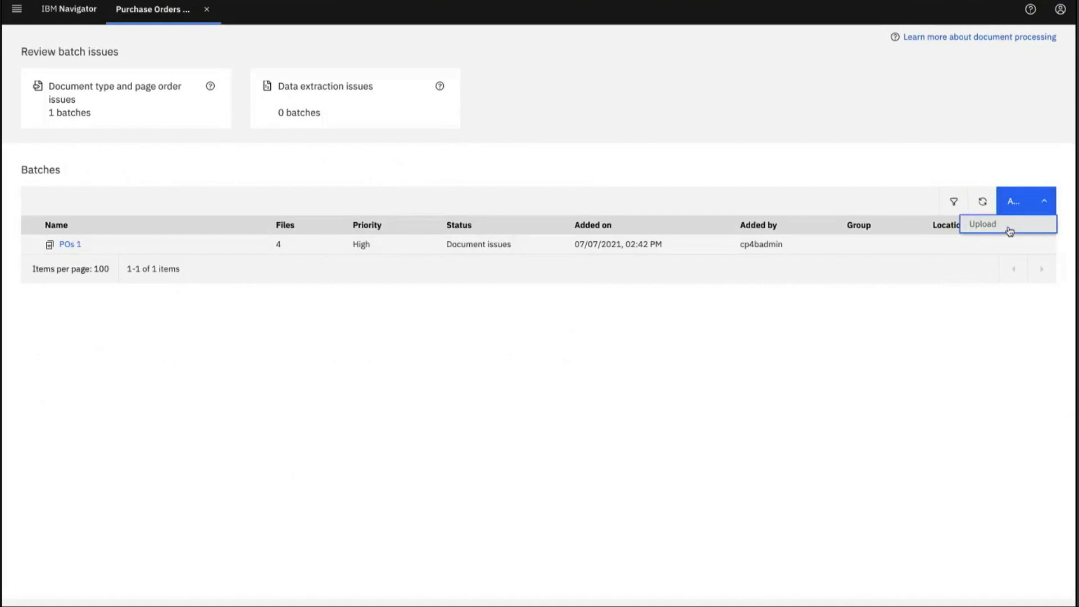
click(1010, 227)
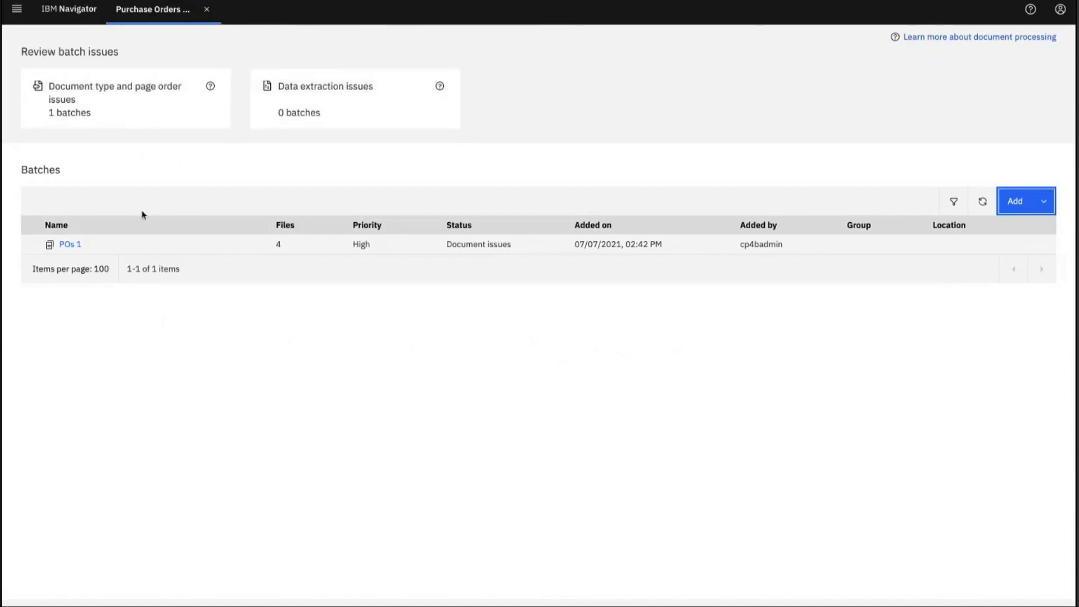
click(130, 101)
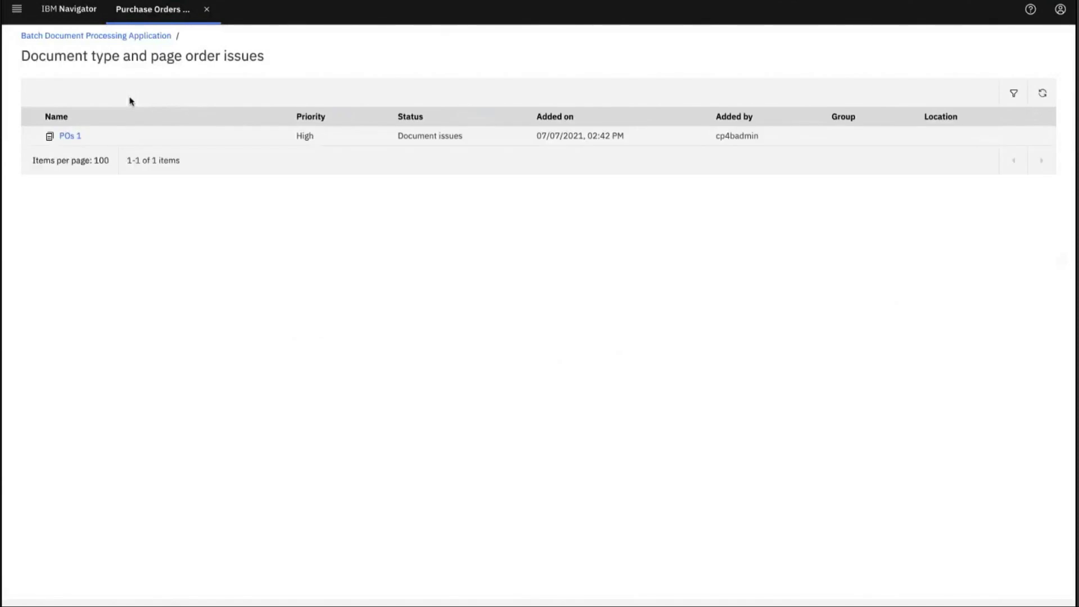
click(71, 137)
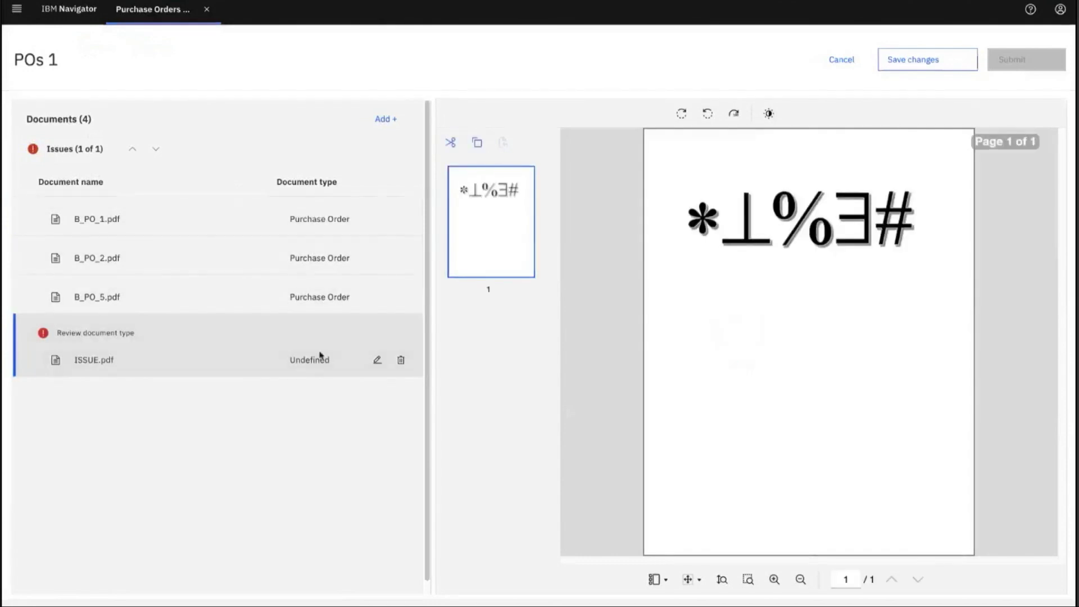
Step: Examine the document type choice for ISSUE.pdf in the batch and cancel the selection dialog
drag(337, 363, 290, 363)
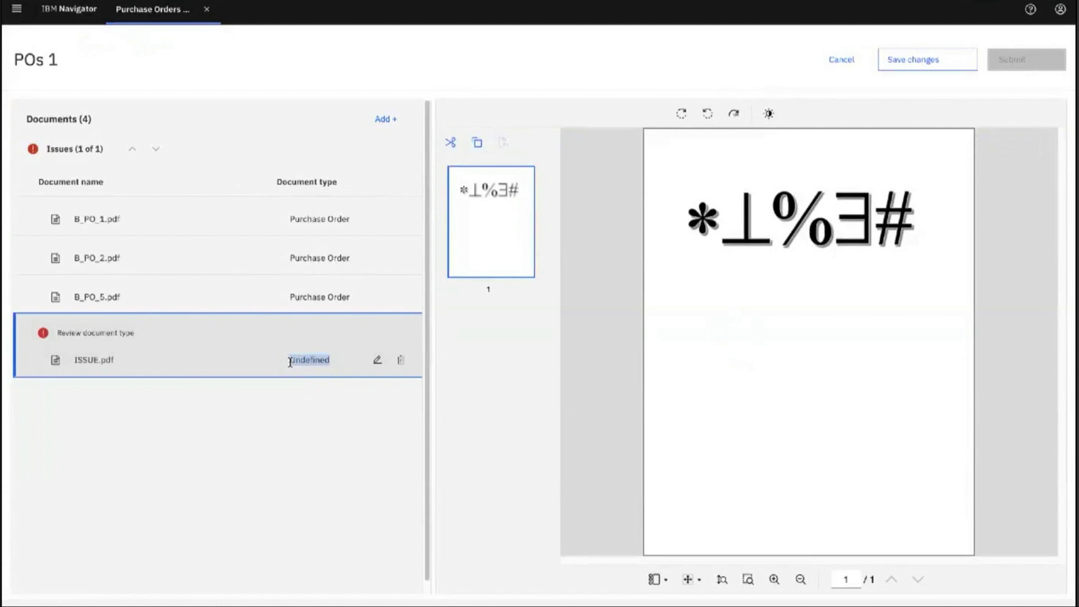
click(377, 361)
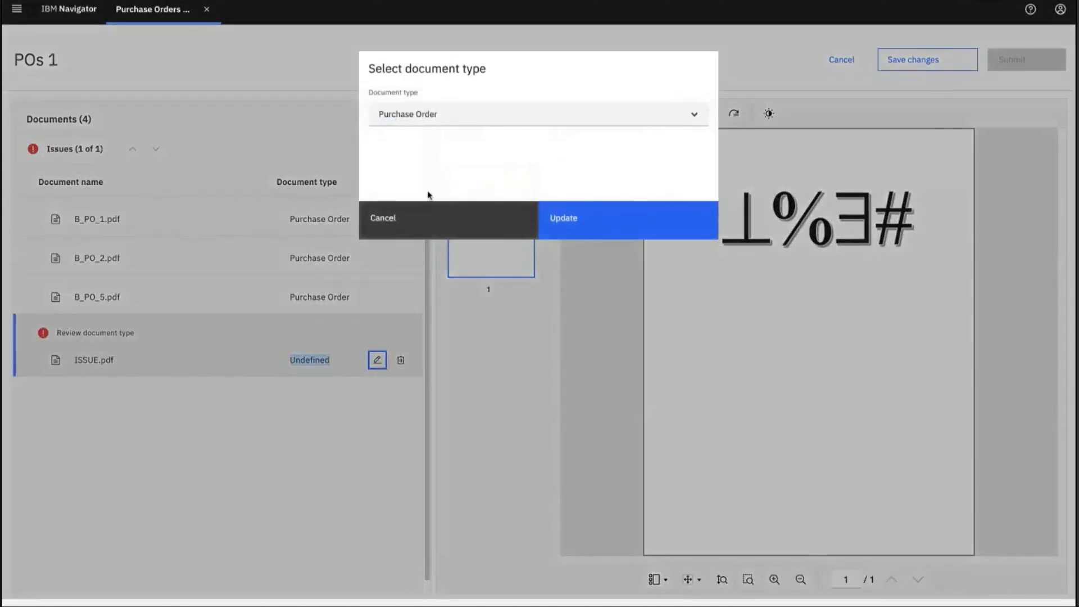
click(431, 113)
click(432, 114)
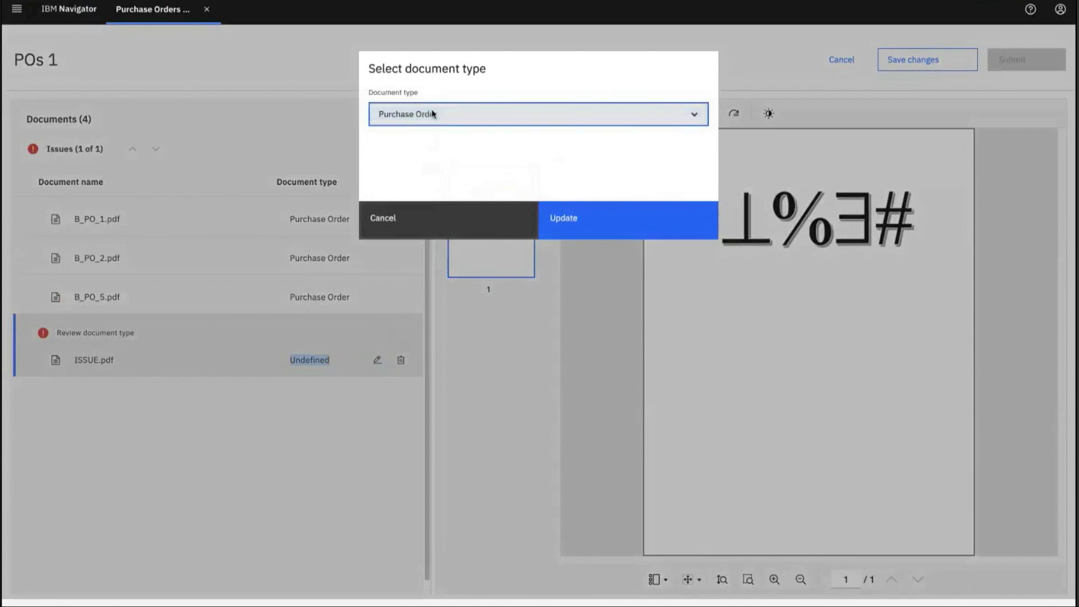
click(411, 227)
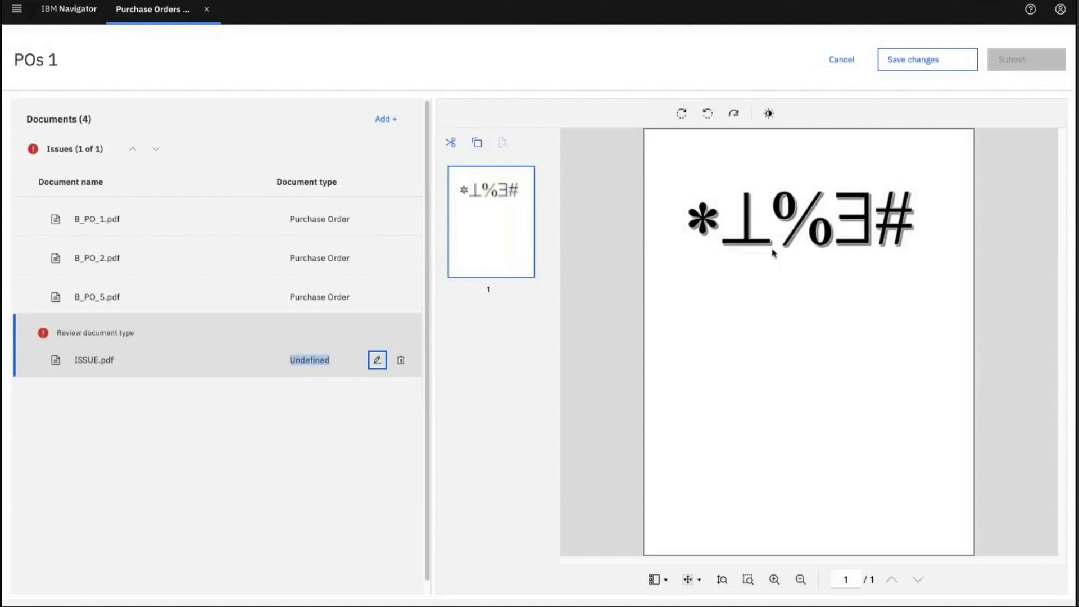
Step: Remove ISSUE.pdf from the batch POs 1 and submit the batch
click(404, 394)
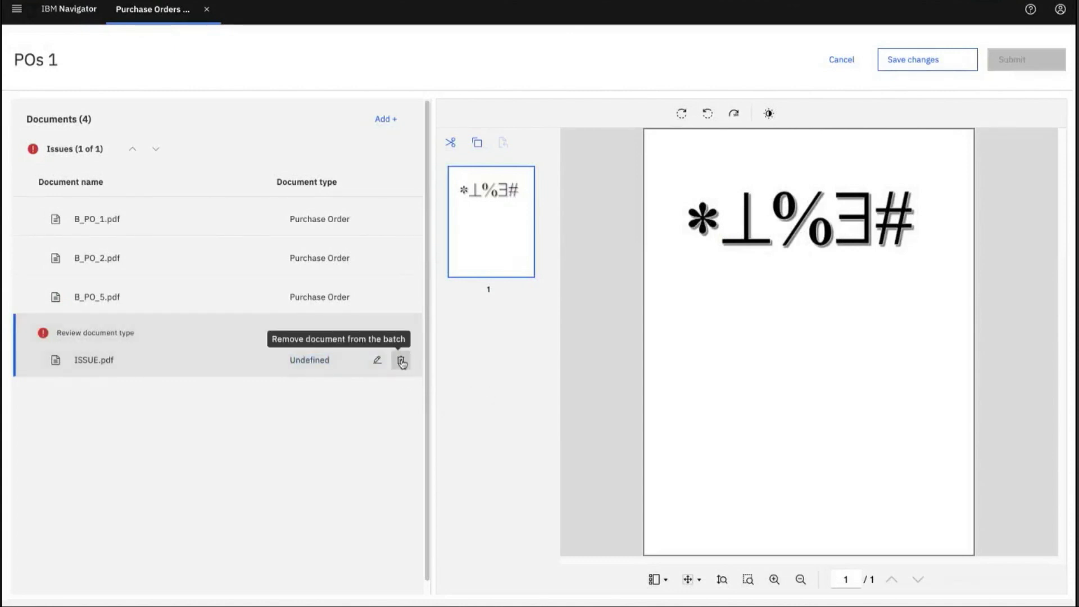
click(402, 361)
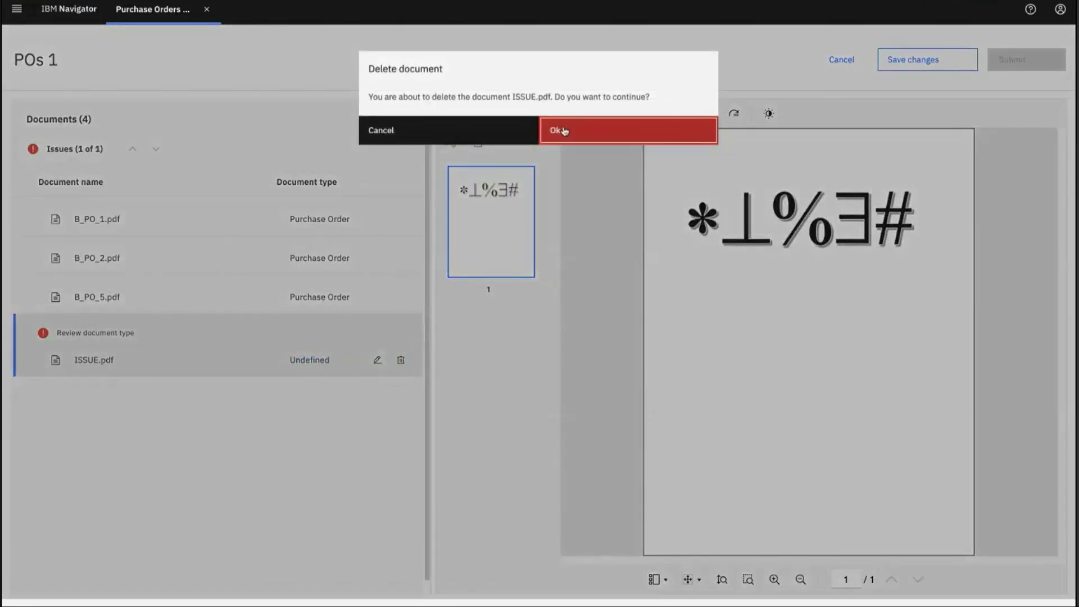
click(562, 130)
click(1031, 63)
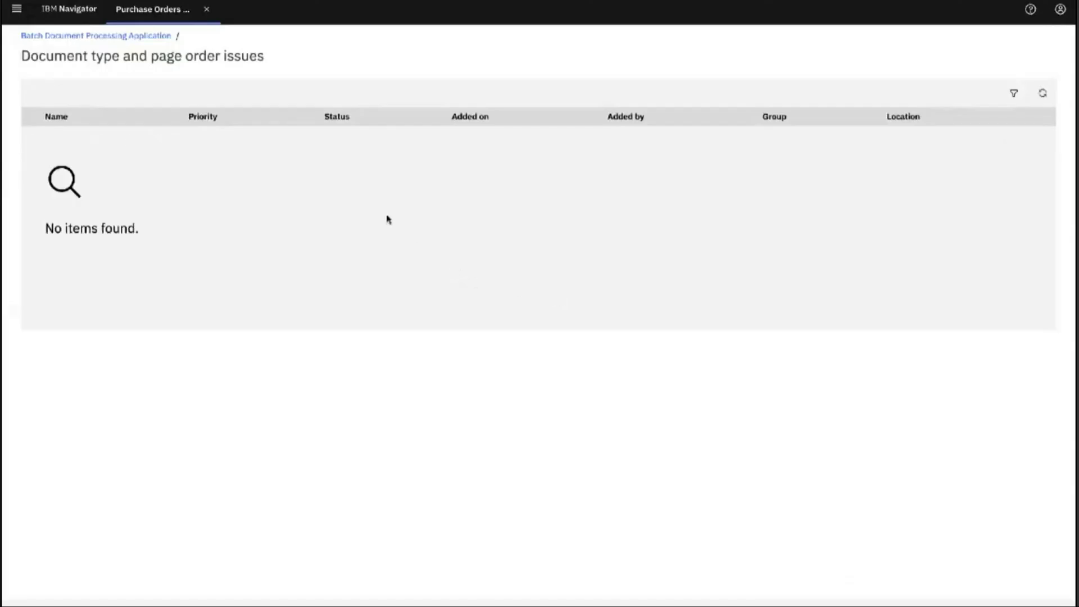
Step: Return to the batch overview and open the batch POs 1 from the data extraction issues
click(149, 37)
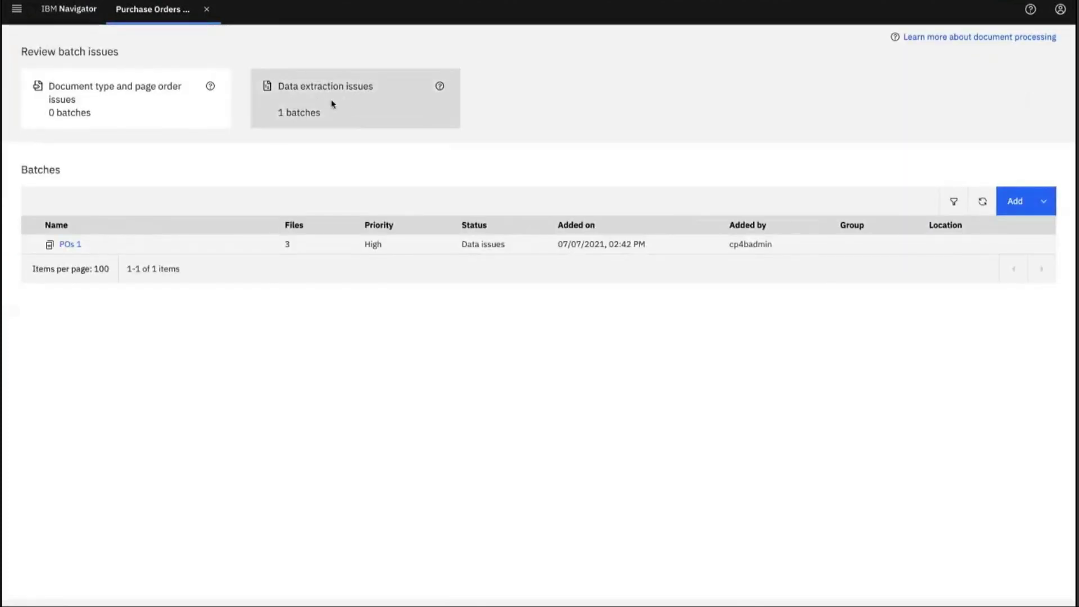
click(363, 105)
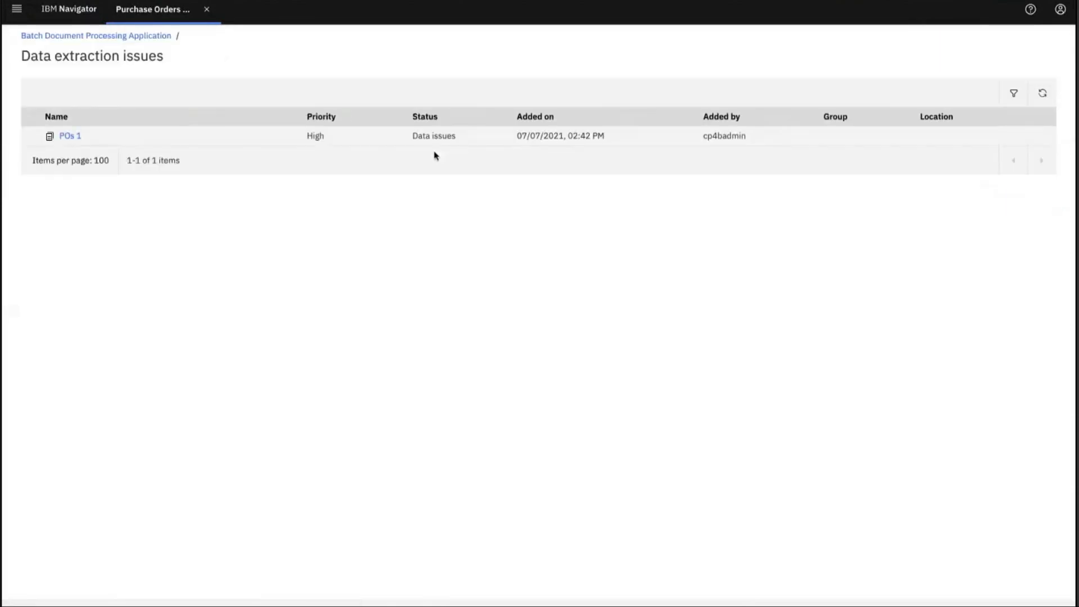
click(68, 137)
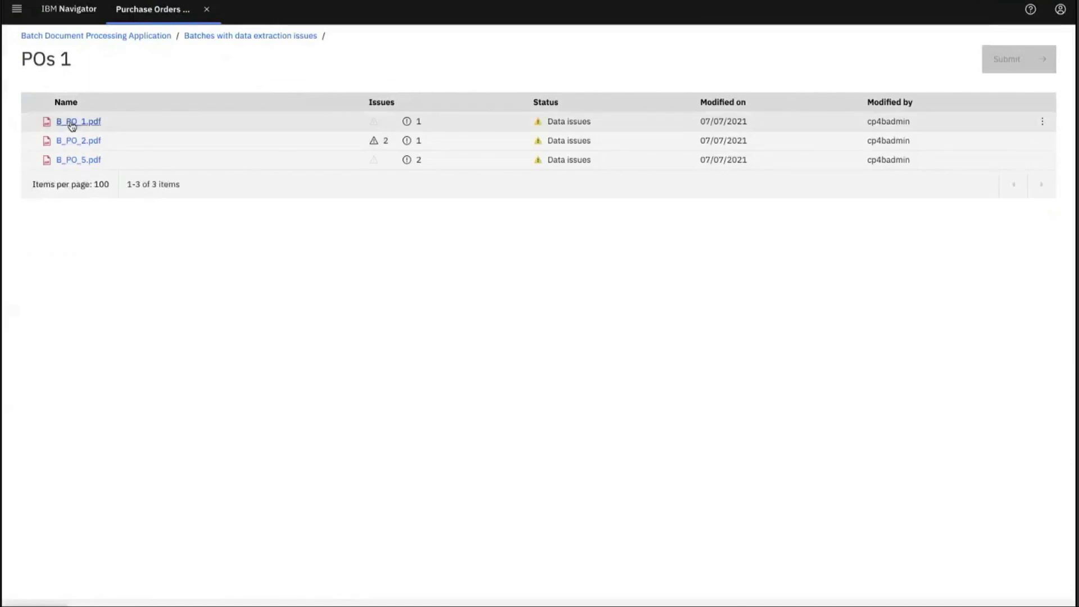
Step: Open B_PO_1.pdf and correct its Order Date to 2020-05-25
click(72, 125)
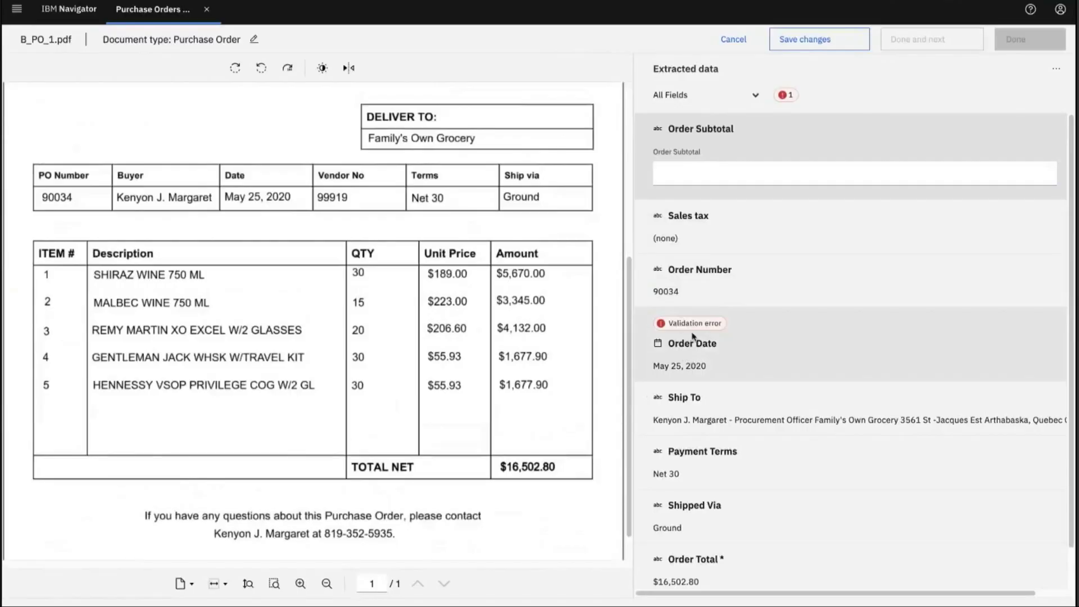
click(715, 354)
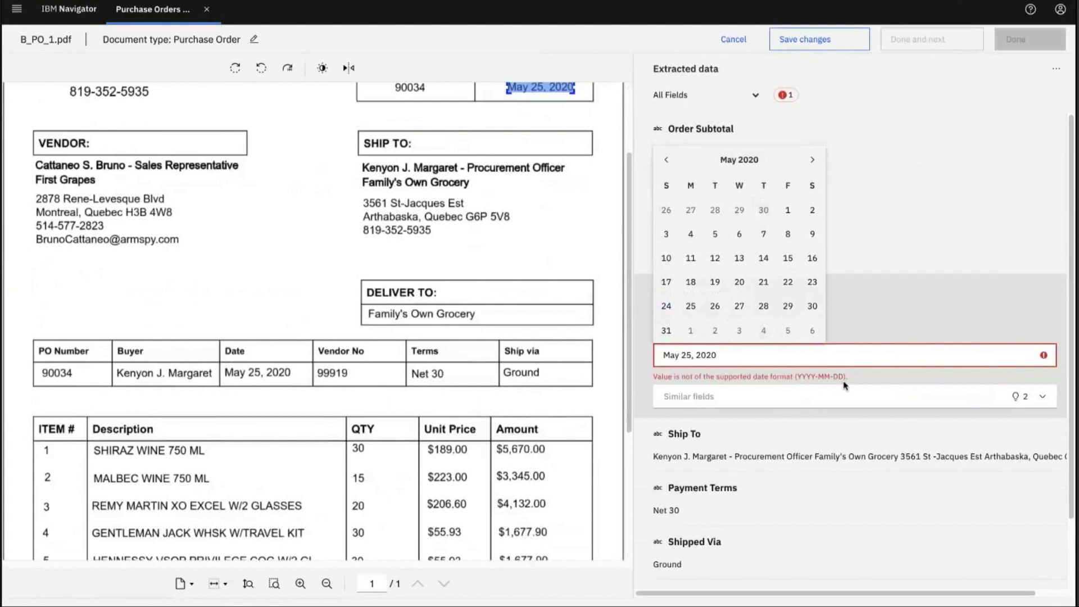
click(690, 306)
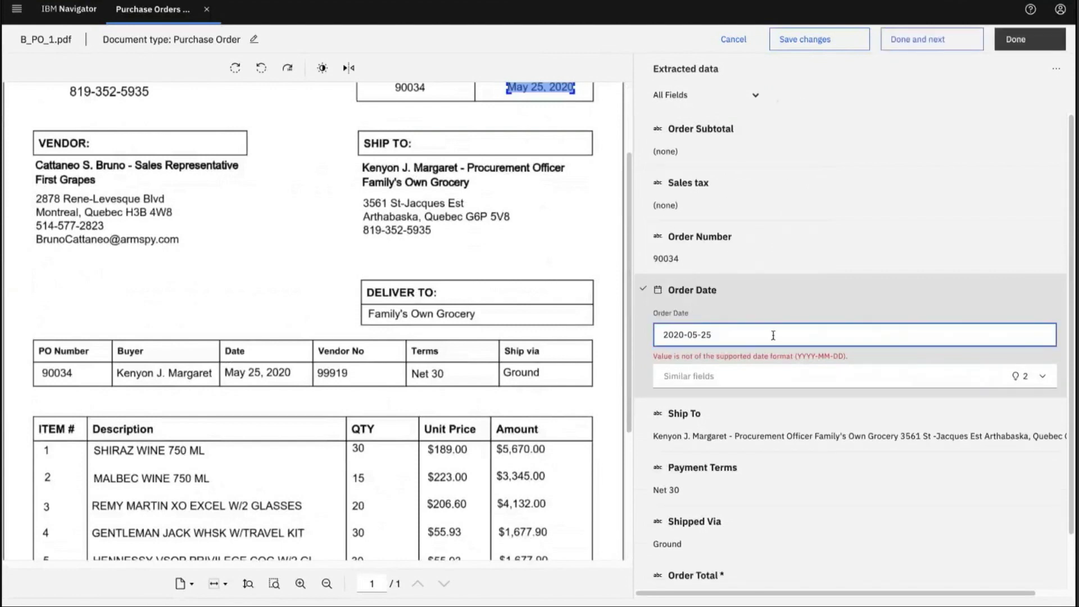
Step: Check the Ship To, Payment Terms, Shipped Via, Order Total and line items data extracted from B_PO_1.pdf against the document
click(688, 417)
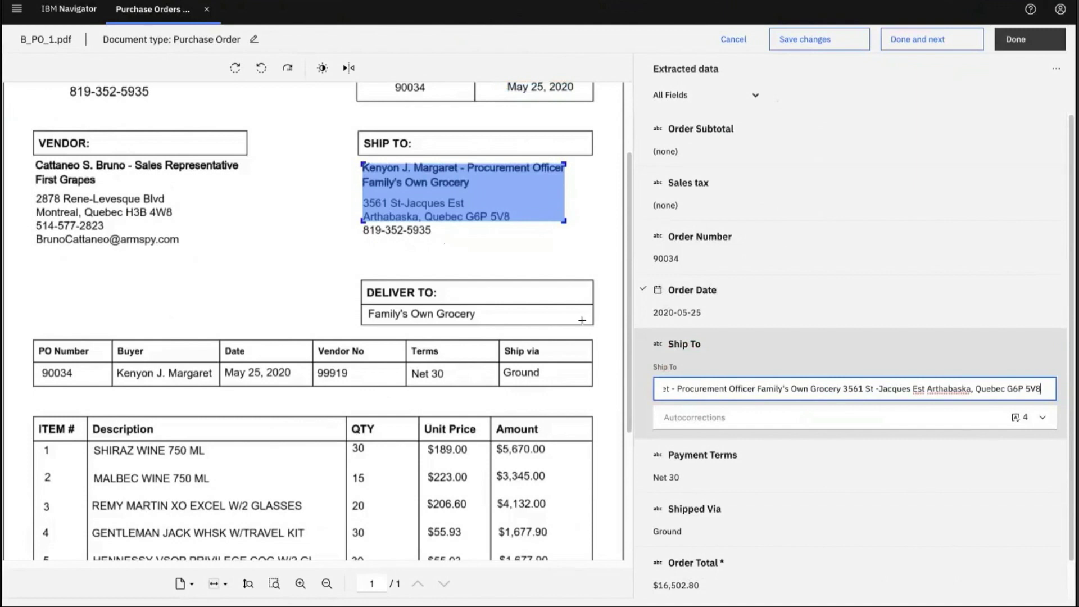
click(714, 470)
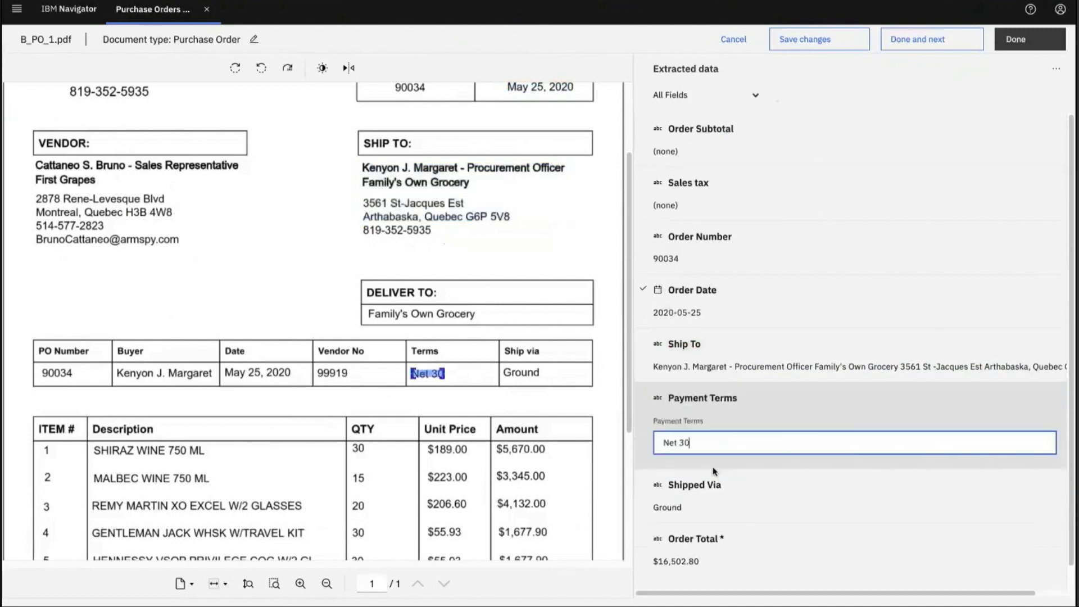
click(723, 504)
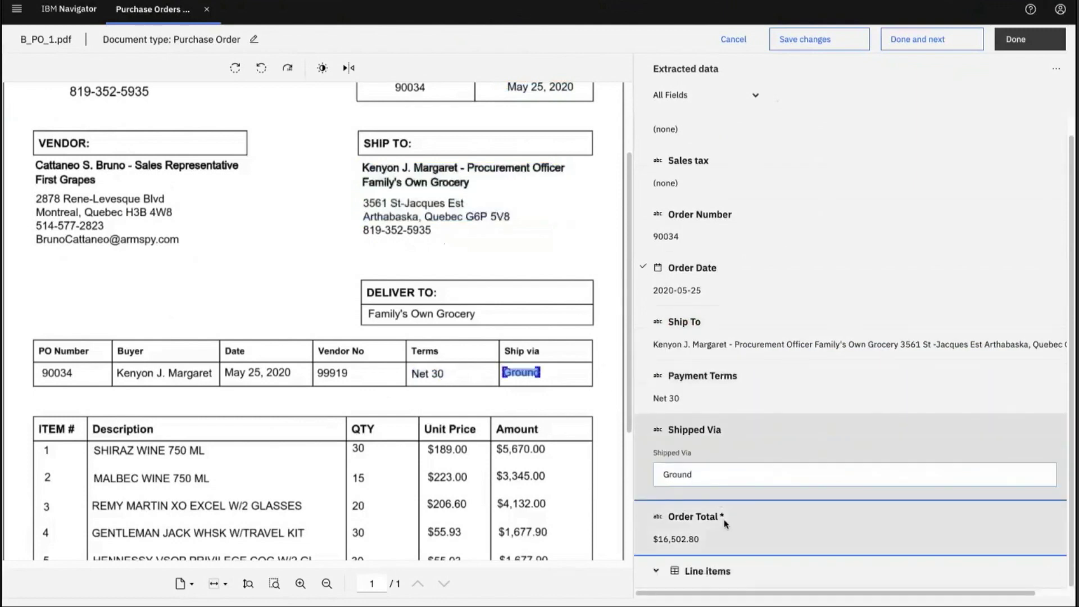
click(753, 558)
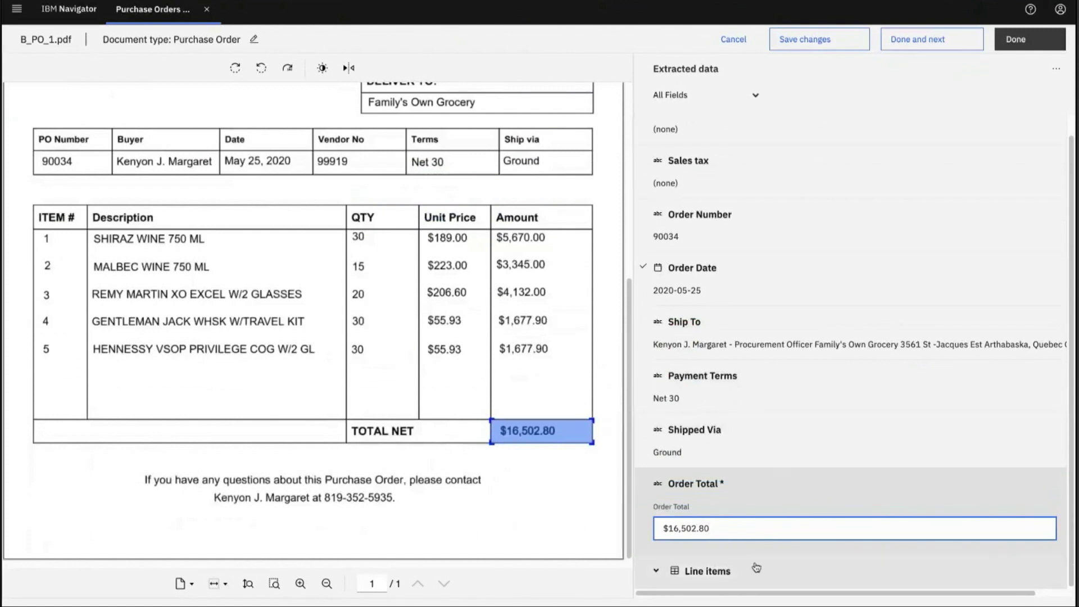
click(717, 565)
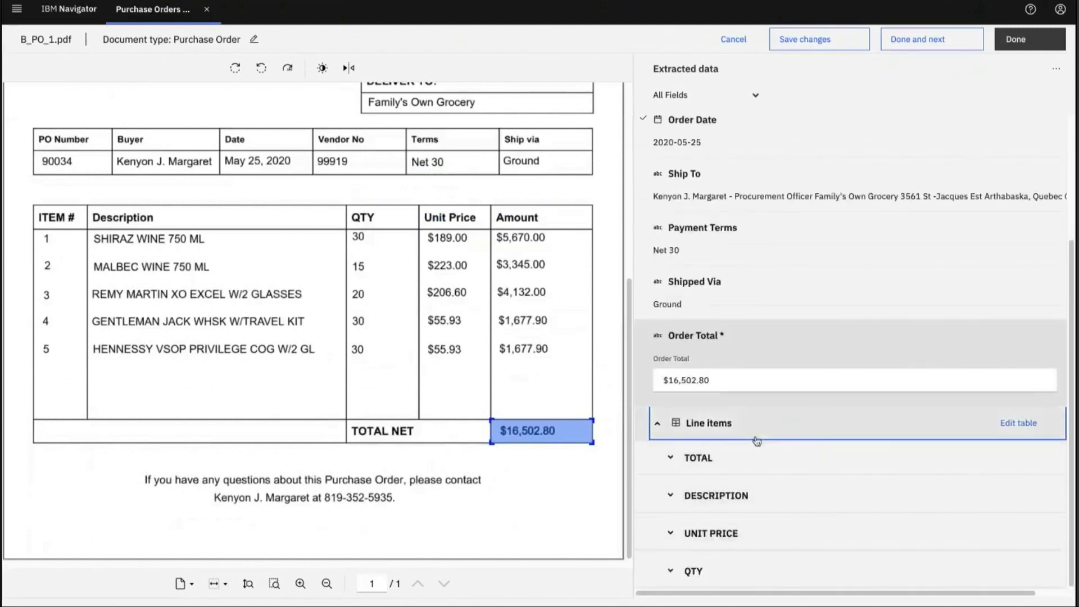
click(1019, 424)
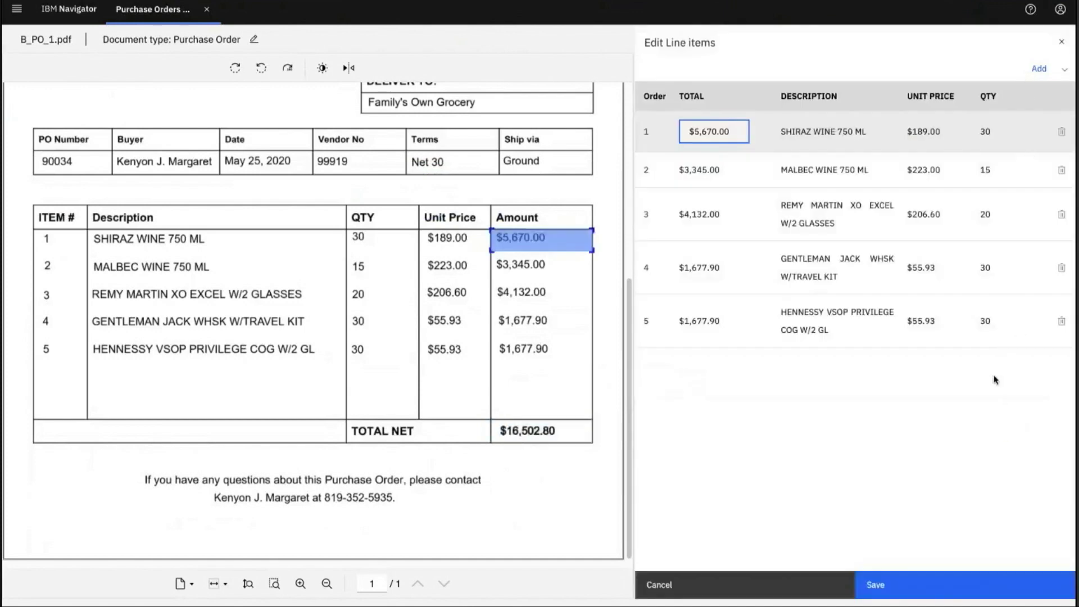
click(754, 588)
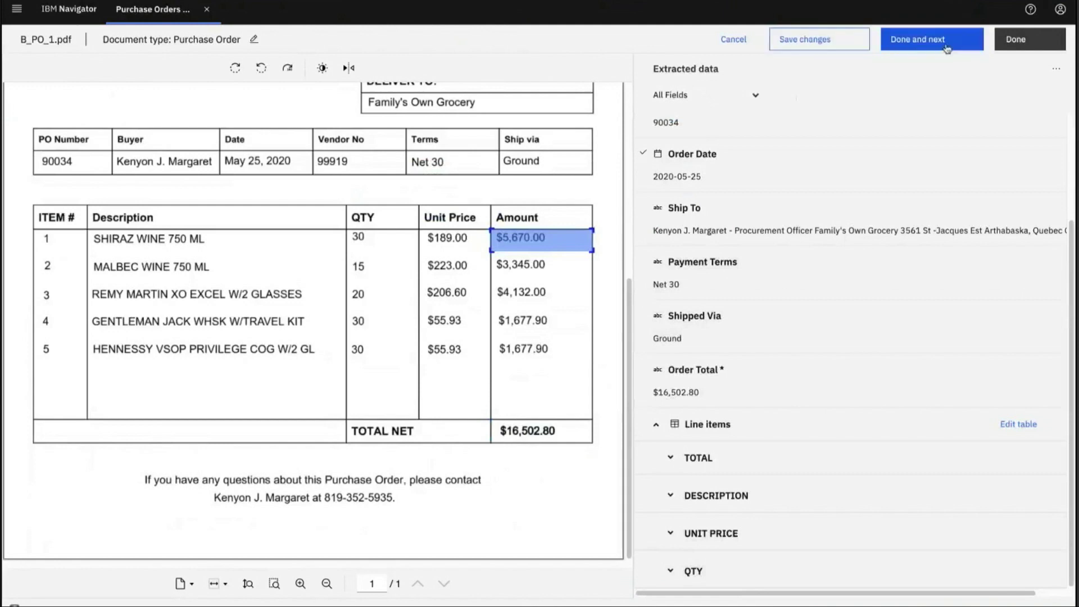
Step: Complete B_PO_1.pdf, continue to B_PO_2.pdf, and correct its Order Date to 2020-05-18
click(925, 40)
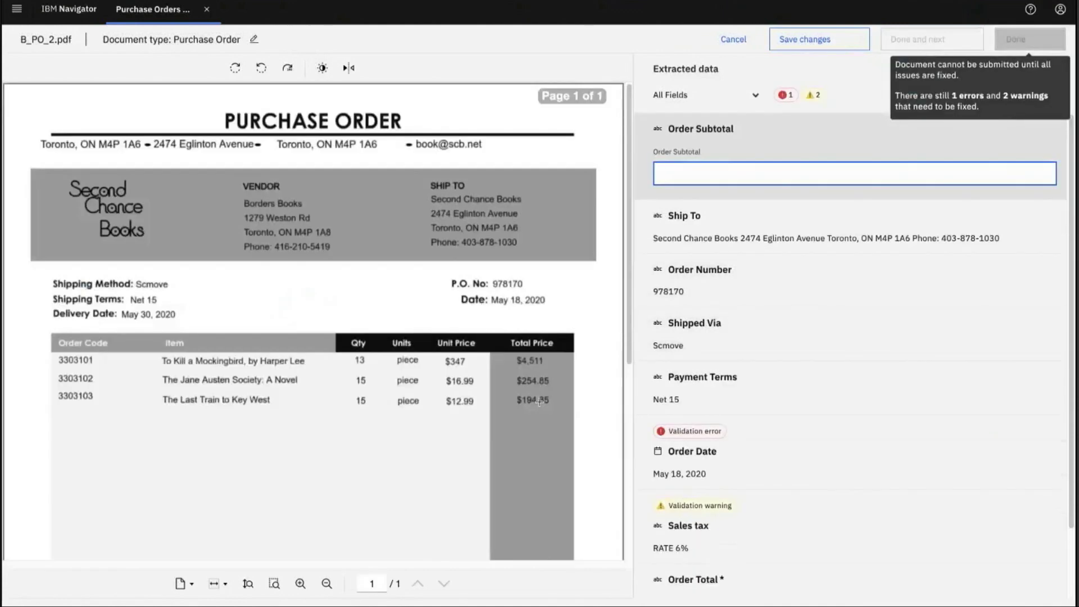
click(735, 467)
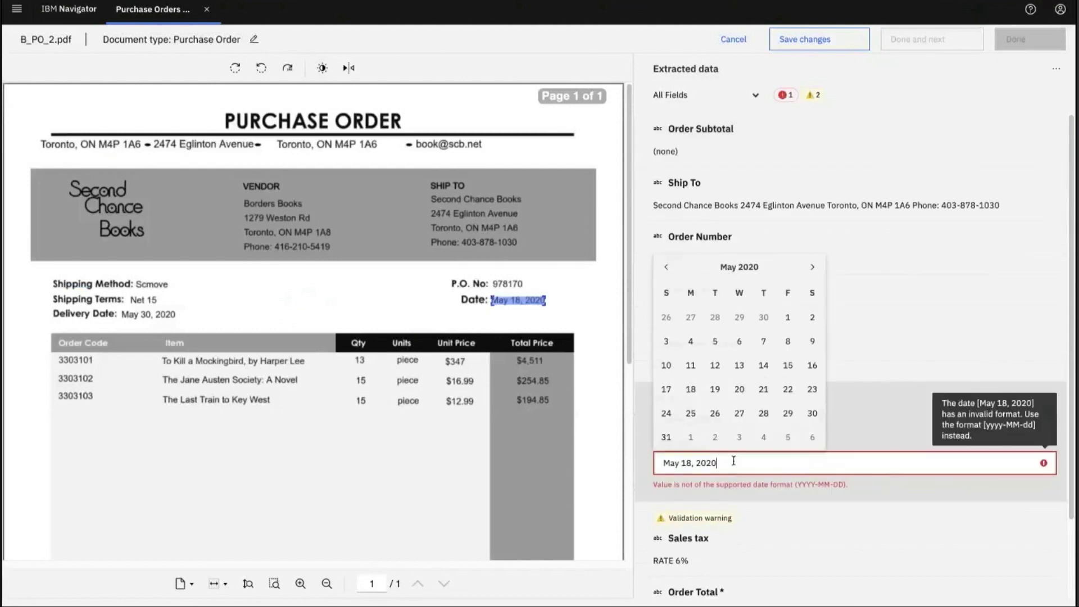
click(691, 392)
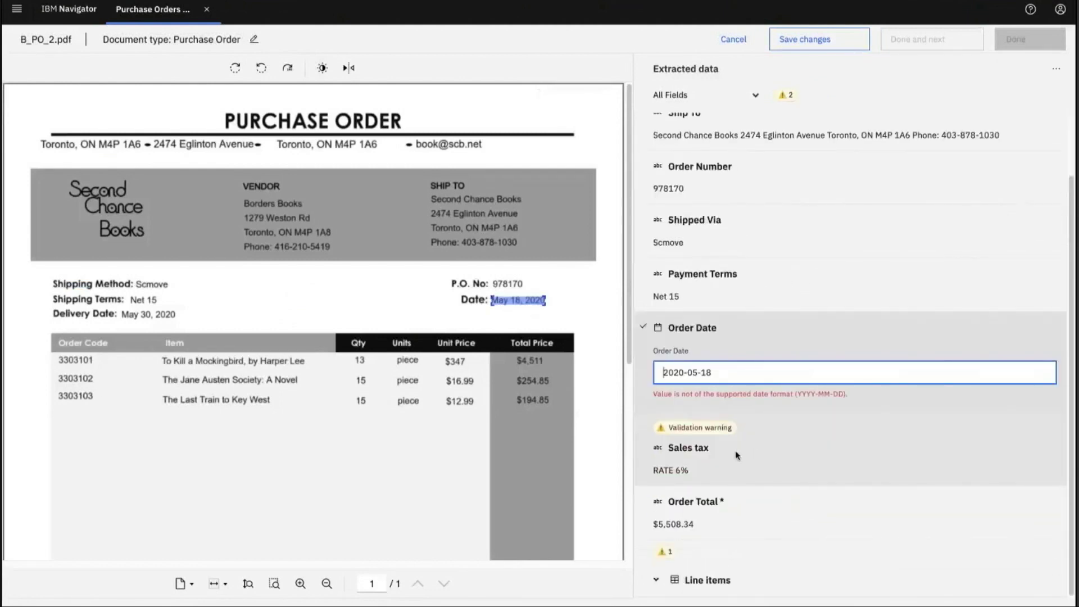
Step: Replace the Sales tax value in B_PO_2.pdf with the suggested similar field value $297.64
click(729, 445)
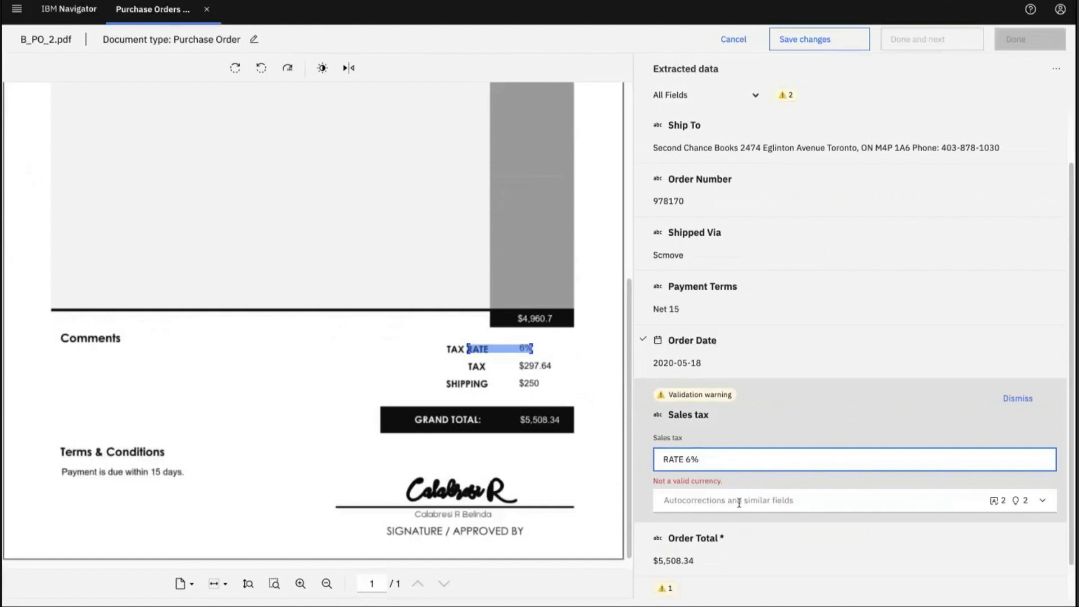
scroll(740, 502, down, 1)
click(747, 469)
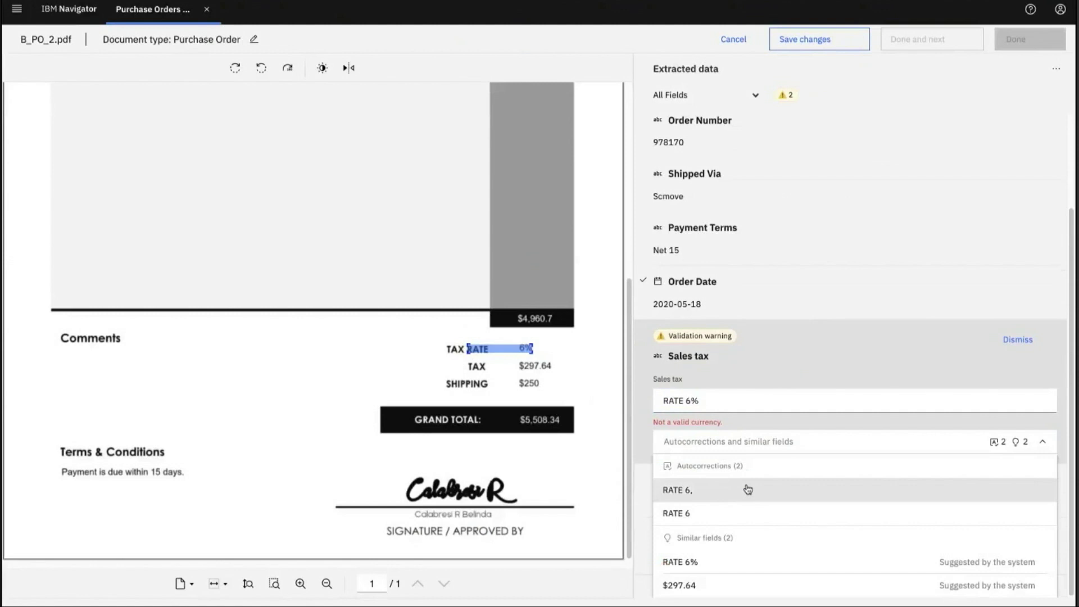
click(708, 589)
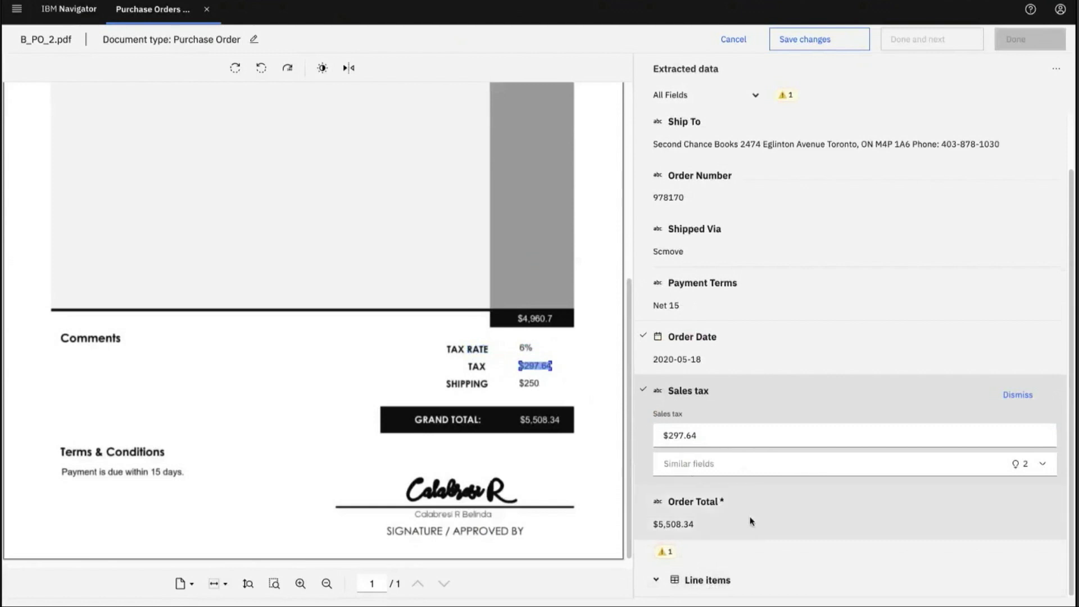
Step: Review the flagged line items table of B_PO_2.pdf in its table editor and return to the extracted data
click(714, 580)
click(1018, 464)
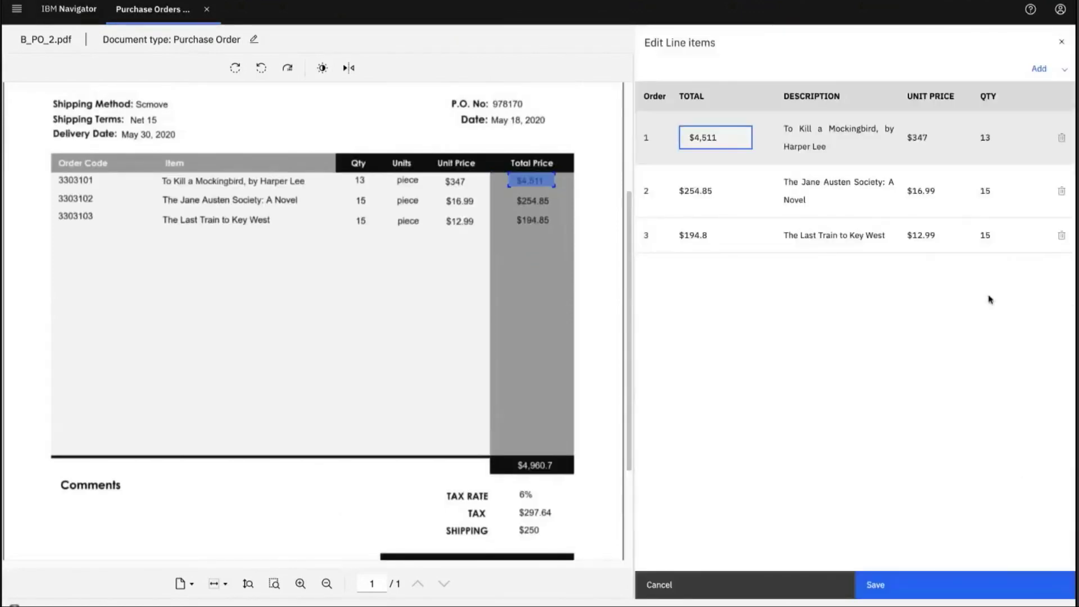
click(797, 585)
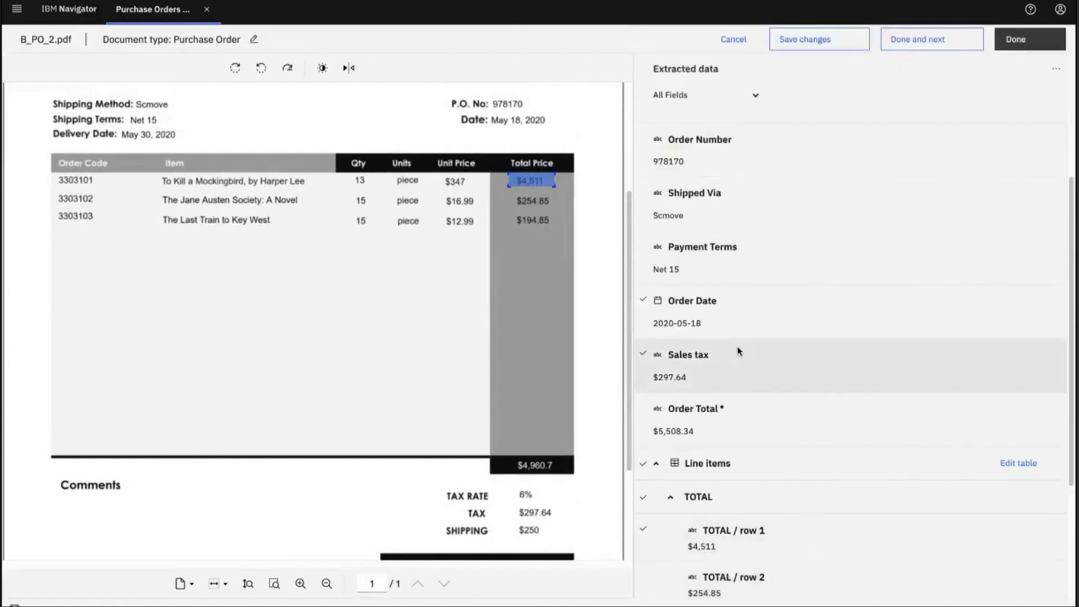